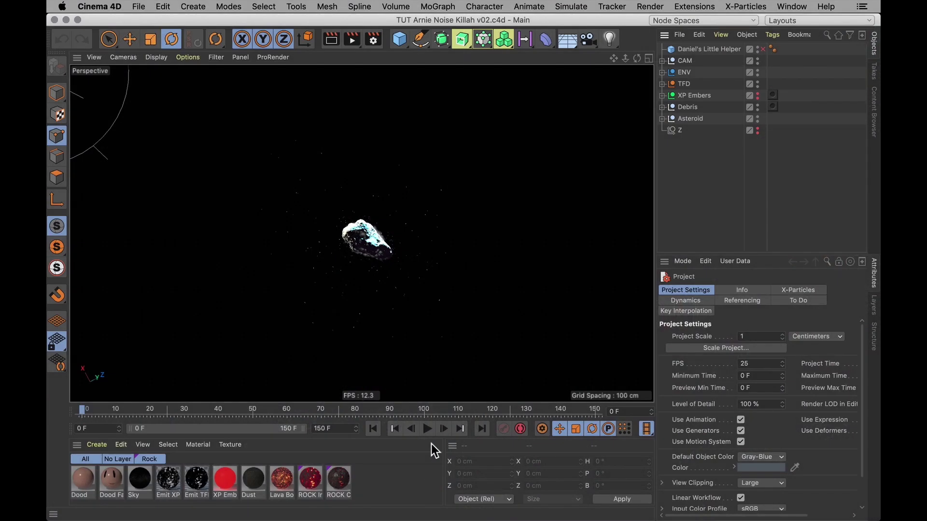
# - Preview the asteroid animation, stopping at frame 130, and bring up the Layouts list
pyautogui.click(427, 428)
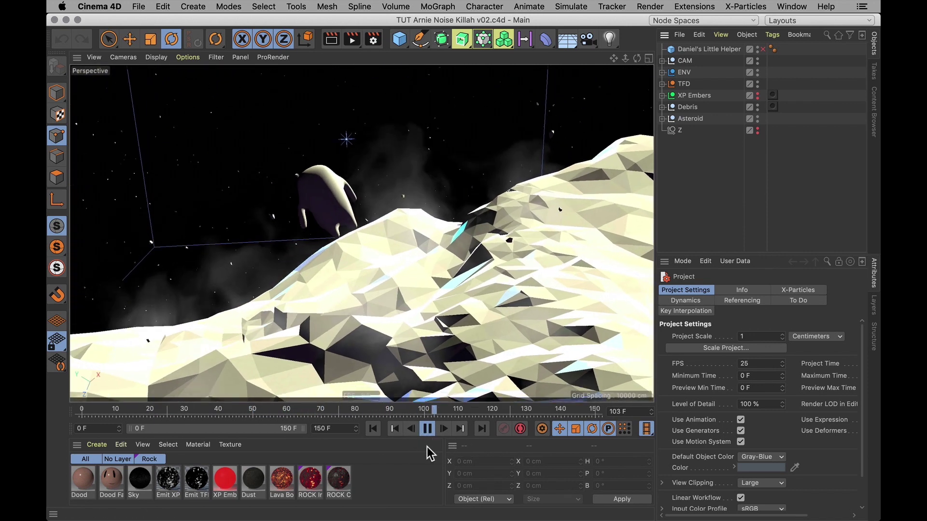
pyautogui.press('F8')
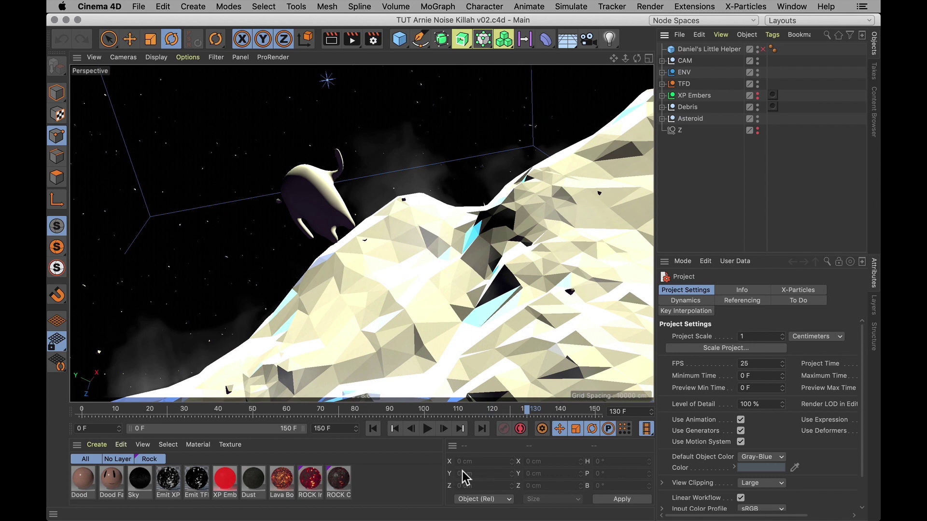
pyautogui.click(794, 21)
# - Switch to the custom layout with the Arnold IPR window rendering the creature live
pyautogui.click(820, 66)
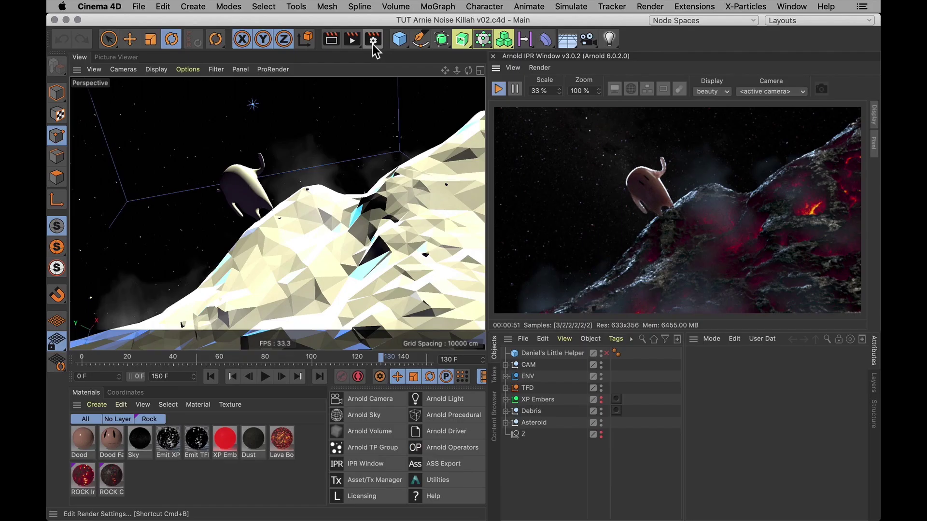
# - Open Render Settings beside the live render, showing Arnold Renderer sampling with Camera (AA) 3
pyautogui.click(372, 39)
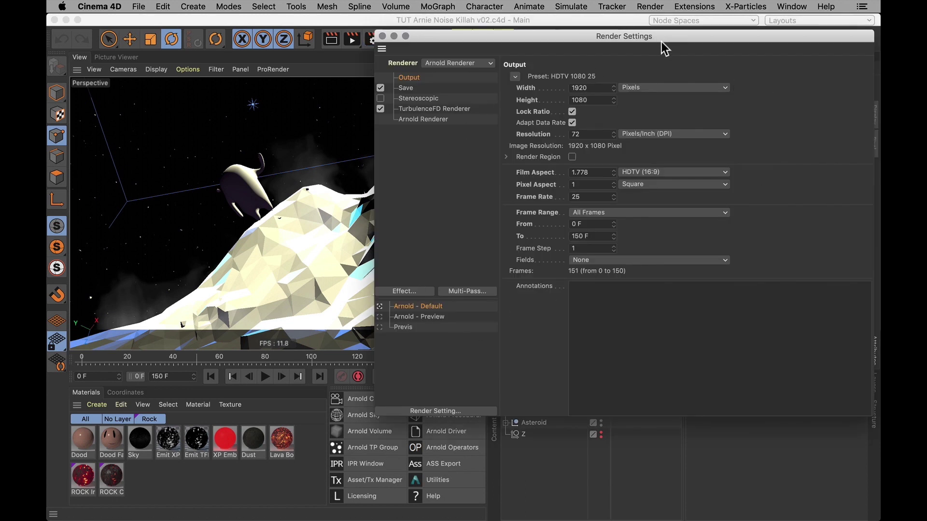
pyautogui.moveTo(754, 42); pyautogui.dragTo(441, 75)
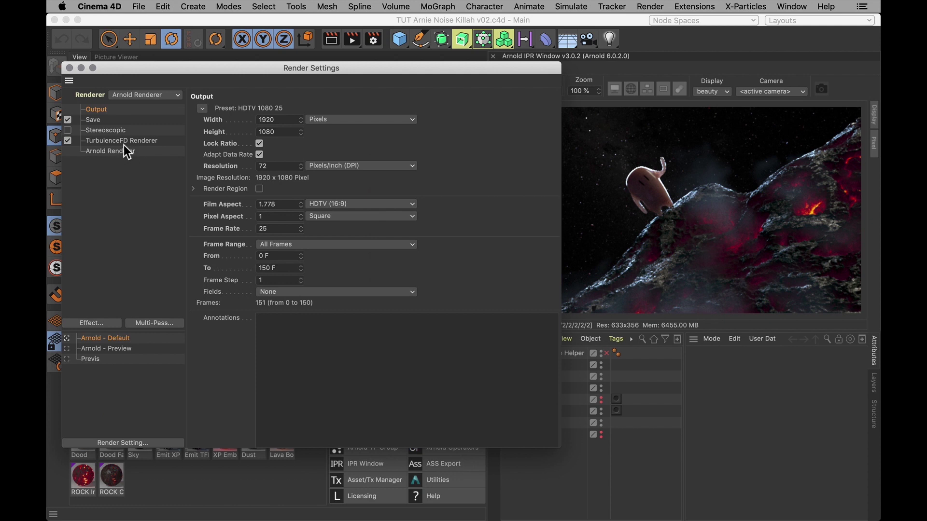
pyautogui.click(128, 152)
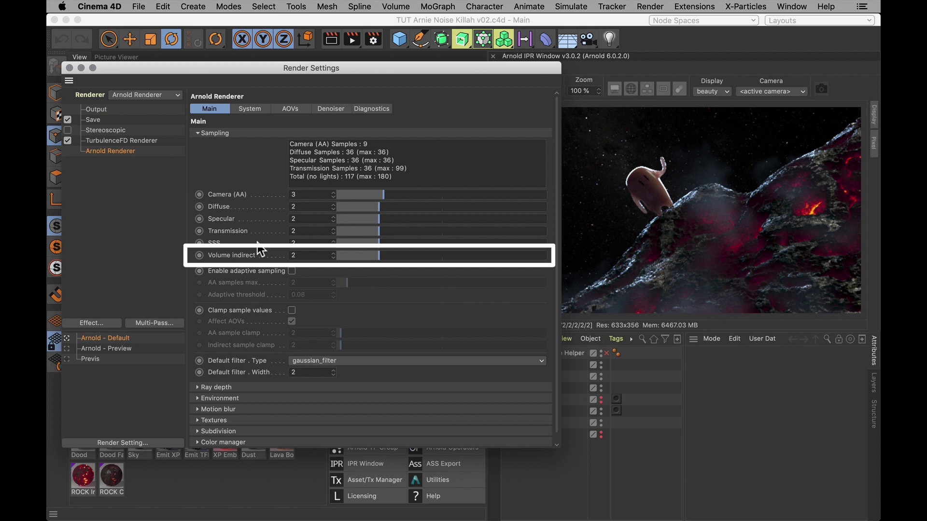
# - Expand the ENV group and show the Key light's Samples: 1 sample, 2 volume samples
pyautogui.moveTo(456, 68); pyautogui.dragTo(378, 60)
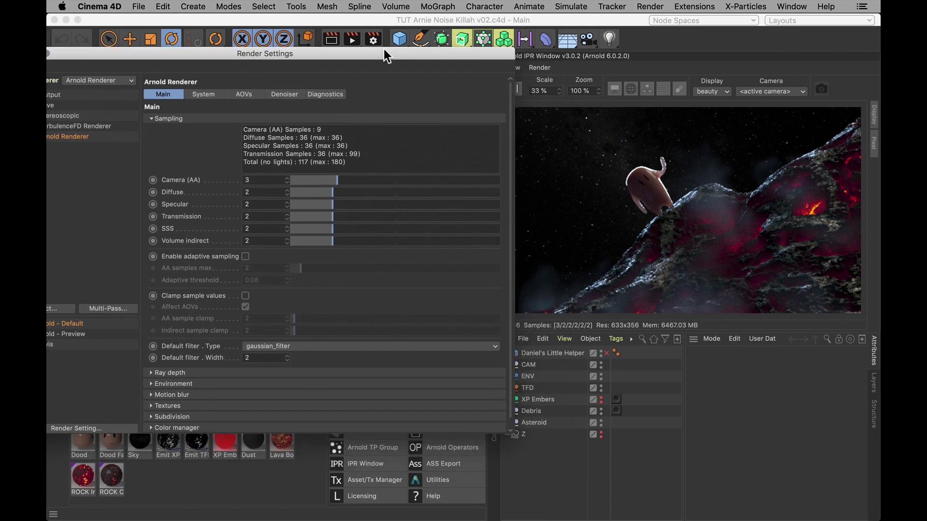
pyautogui.scroll(-1, 198, 247)
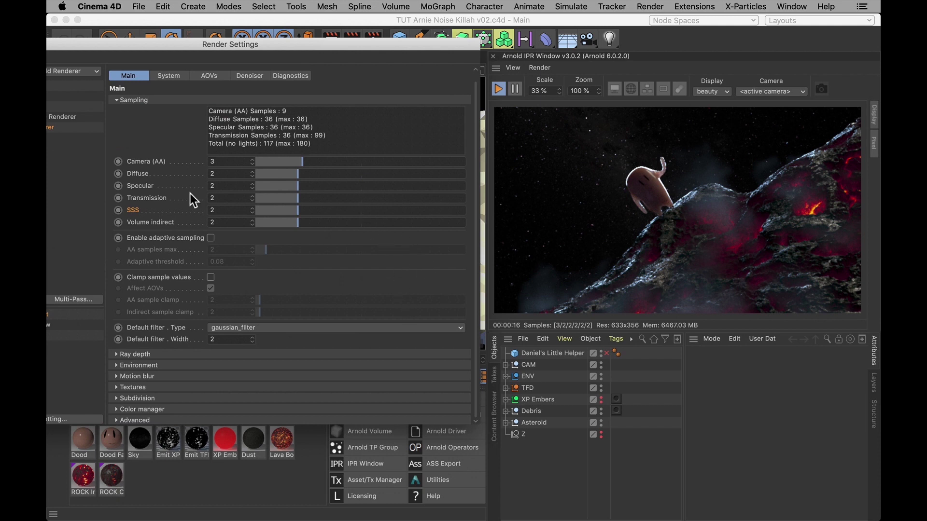
pyautogui.click(508, 388)
pyautogui.click(506, 377)
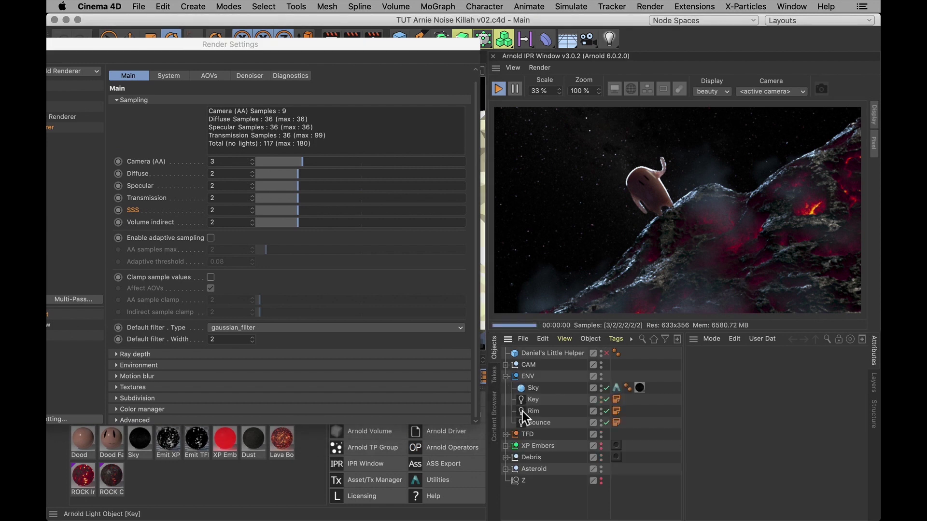
pyautogui.click(533, 400)
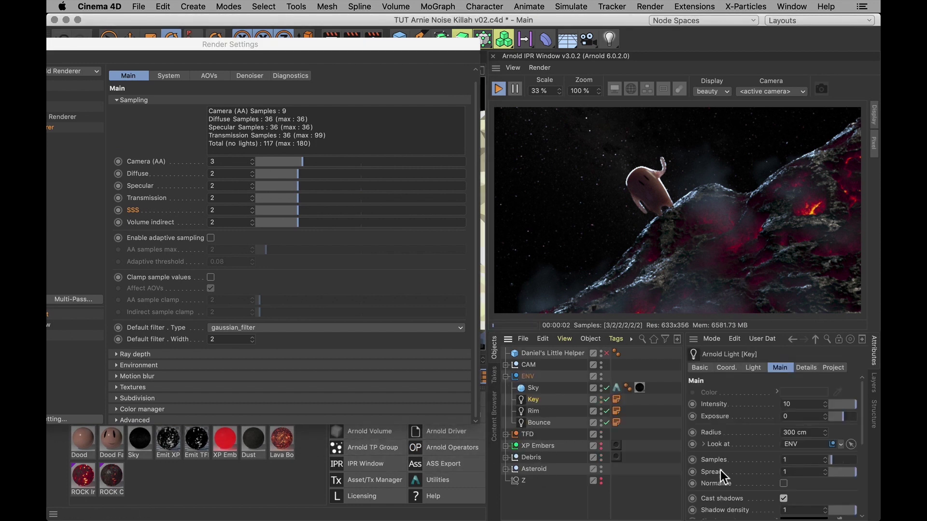
pyautogui.scroll(-3, 724, 449)
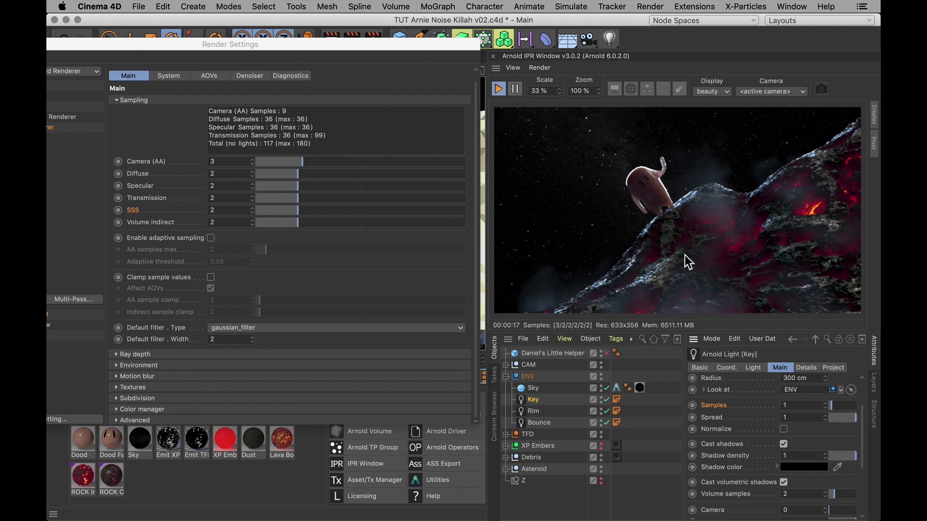
pyautogui.scroll(-5, 745, 465)
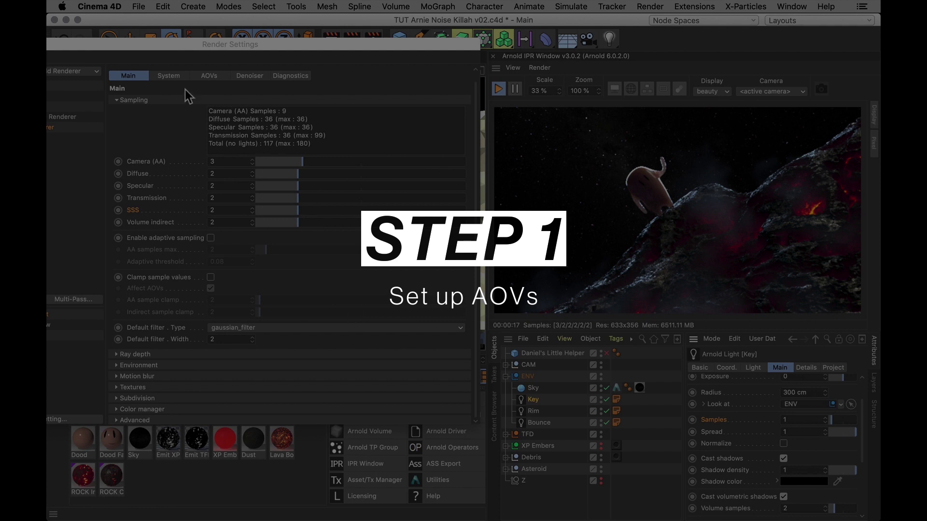
# - Add the diffuse, diffuse_direct and diffuse_indirect AOVs in the AOVs tab
pyautogui.click(215, 77)
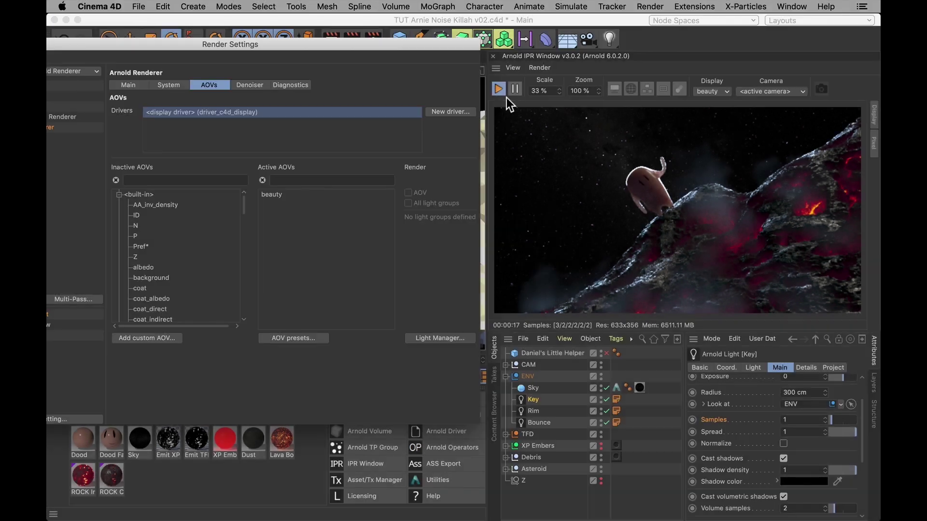
pyautogui.click(130, 180)
pyautogui.write('diff')
pyautogui.doubleClick(167, 204)
pyautogui.doubleClick(161, 216)
pyautogui.doubleClick(161, 216)
# - Add the specular, specular_direct and specular_indirect AOVs
pyautogui.click(116, 180)
pyautogui.write('spec')
pyautogui.doubleClick(167, 205)
pyautogui.doubleClick(173, 217)
pyautogui.doubleClick(173, 217)
# - Add the sss, volume, volume_direct and volume_indirect AOVs
pyautogui.write('sss')
pyautogui.doubleClick(140, 204)
pyautogui.press('BackSpace')
pyautogui.press('BackSpace')
pyautogui.press('BackSpace')
pyautogui.write('volume')
pyautogui.press('BackSpace')
pyautogui.doubleClick(147, 204)
pyautogui.doubleClick(169, 226)
pyautogui.doubleClick(173, 227)
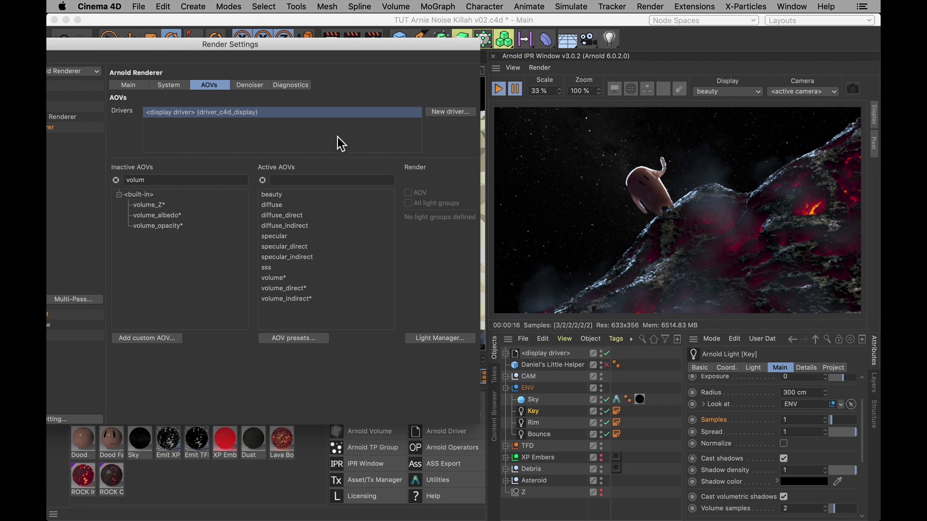
# - Save the scene, lower Camera (AA) from 3 to 1, restart the IPR, and close Render Settings
pyautogui.press('super+s')
pyautogui.click(129, 86)
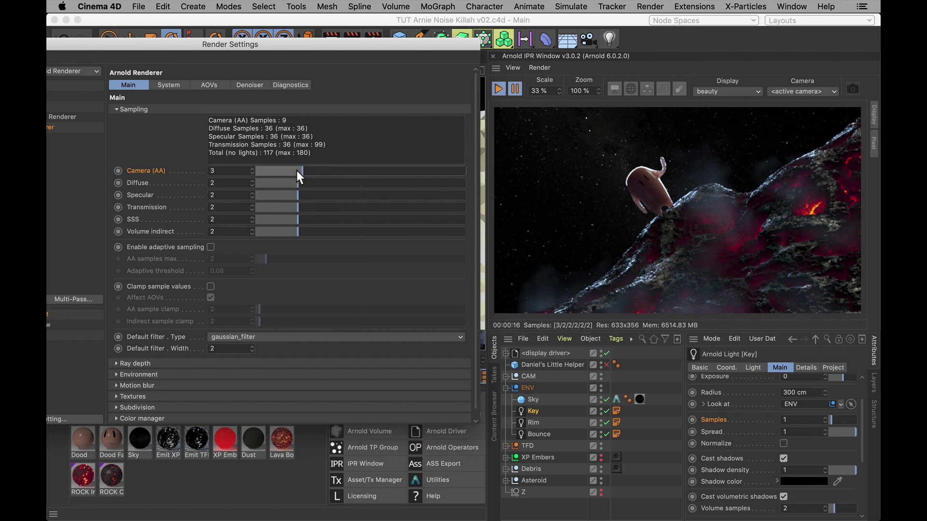
pyautogui.moveTo(296, 170); pyautogui.dragTo(286, 170)
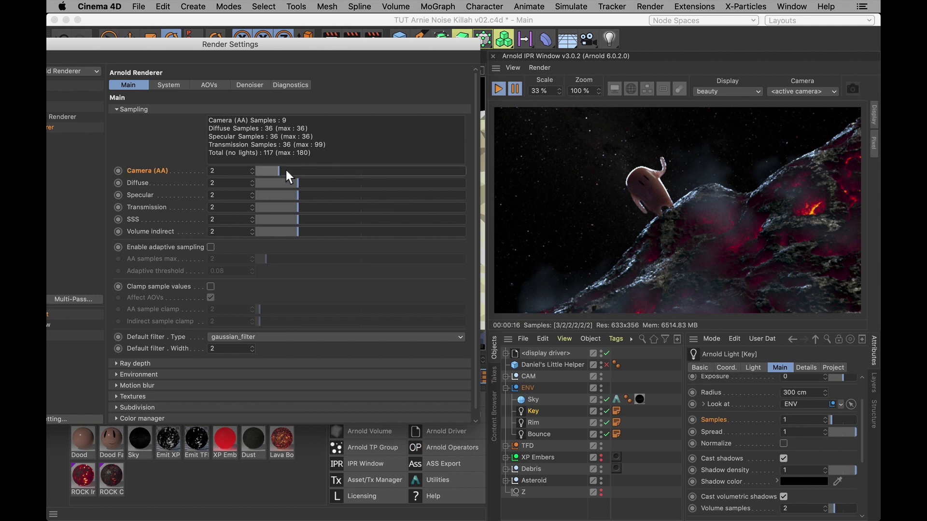
pyautogui.click(515, 89)
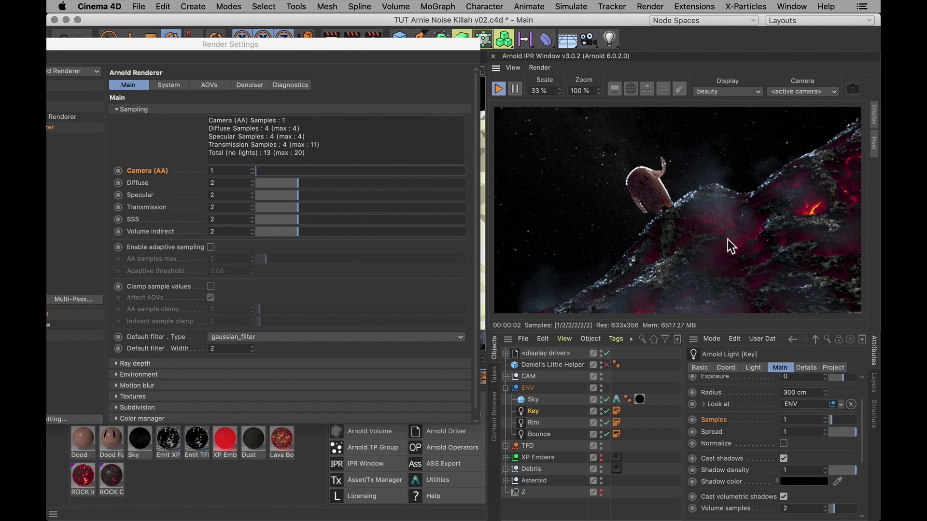
pyautogui.click(378, 45)
pyautogui.press('super+w')
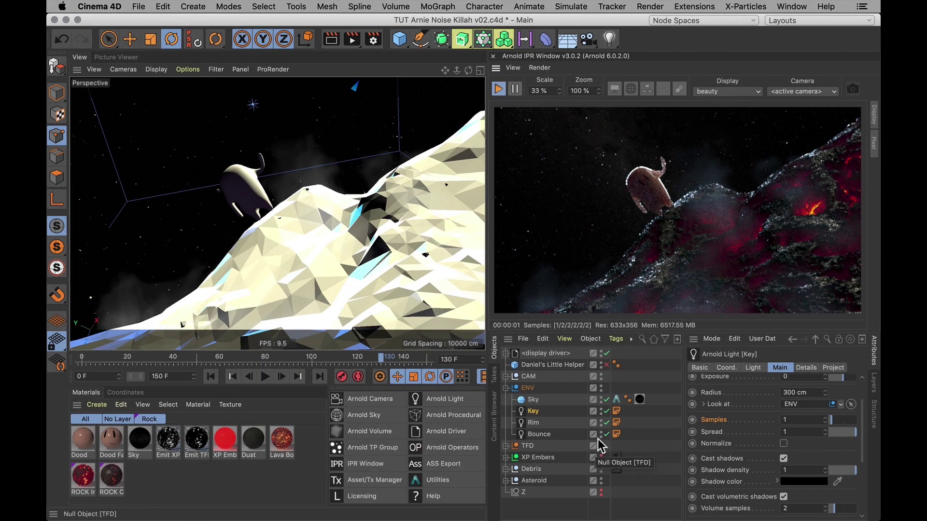
# - Disable Rim and Bounce lights, enable the helper cube, view through Spline Cam, and reselect Key
pyautogui.moveTo(607, 423); pyautogui.dragTo(606, 434)
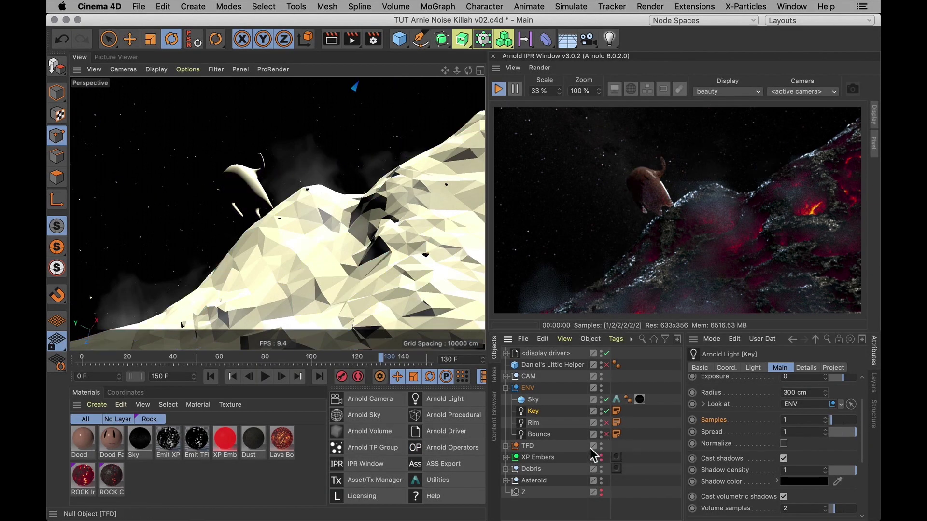
pyautogui.click(606, 365)
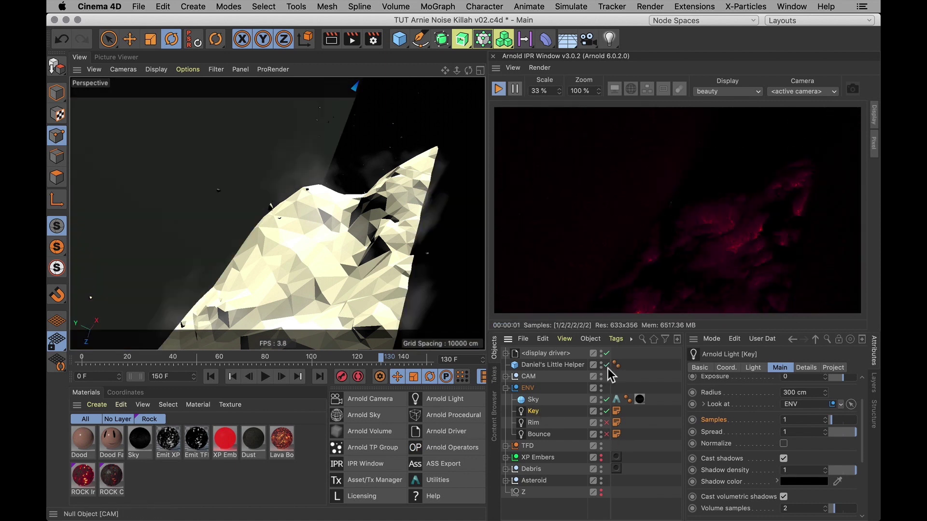
pyautogui.click(505, 376)
pyautogui.click(628, 434)
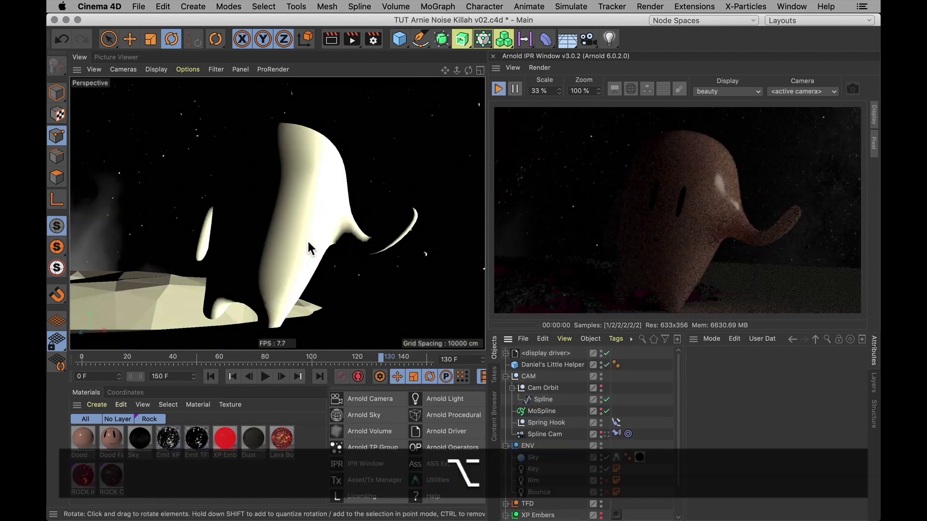
pyautogui.keyDown('alt'); pyautogui.moveTo(312, 239); pyautogui.dragTo(377, 290); pyautogui.keyUp('alt')
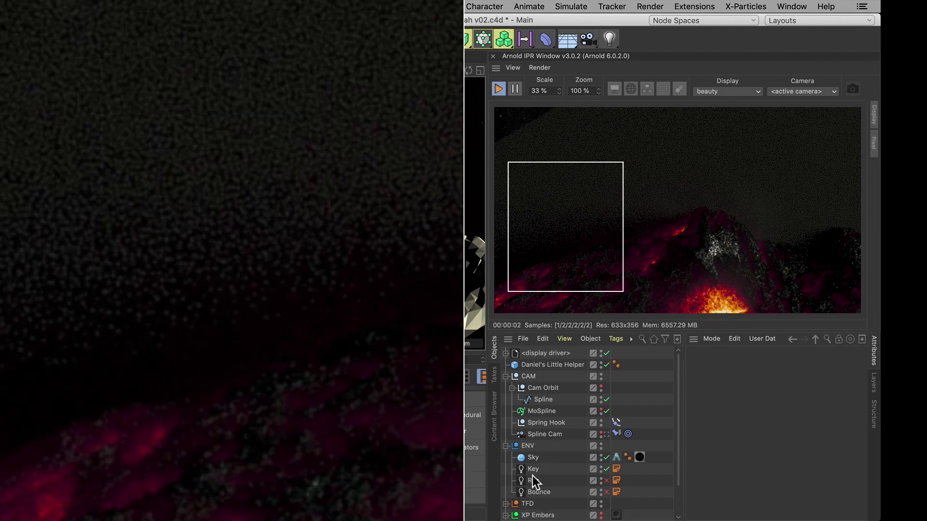
pyautogui.click(534, 469)
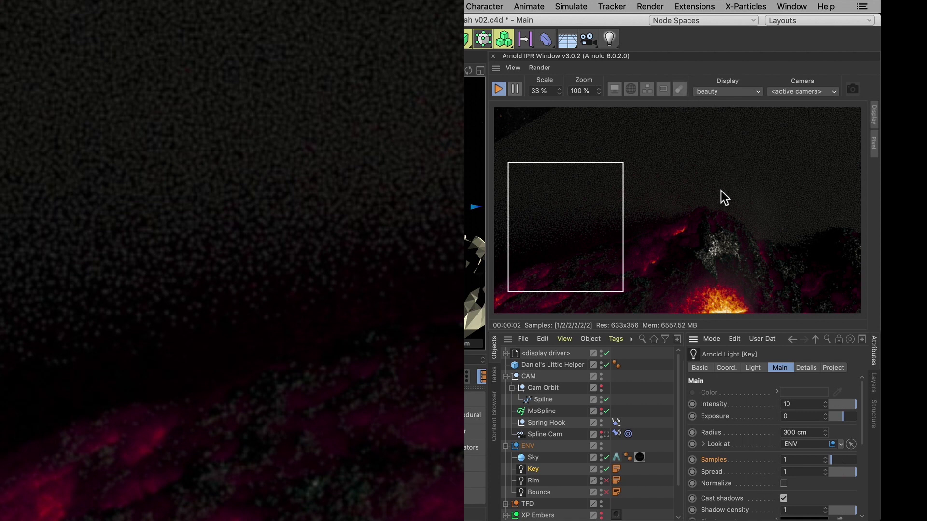
# - Show the diffuse_direct pass in the IPR and set the Key light's samples to 3
pyautogui.click(721, 91)
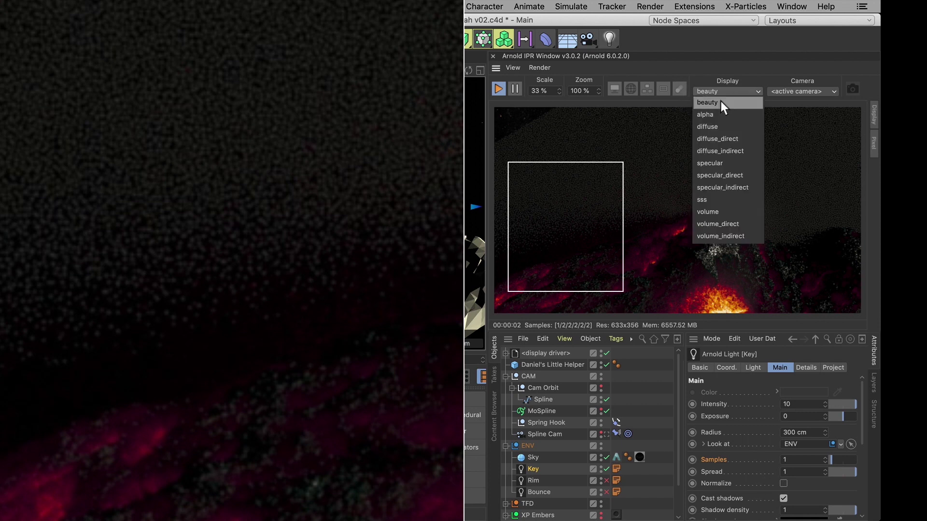
pyautogui.click(739, 142)
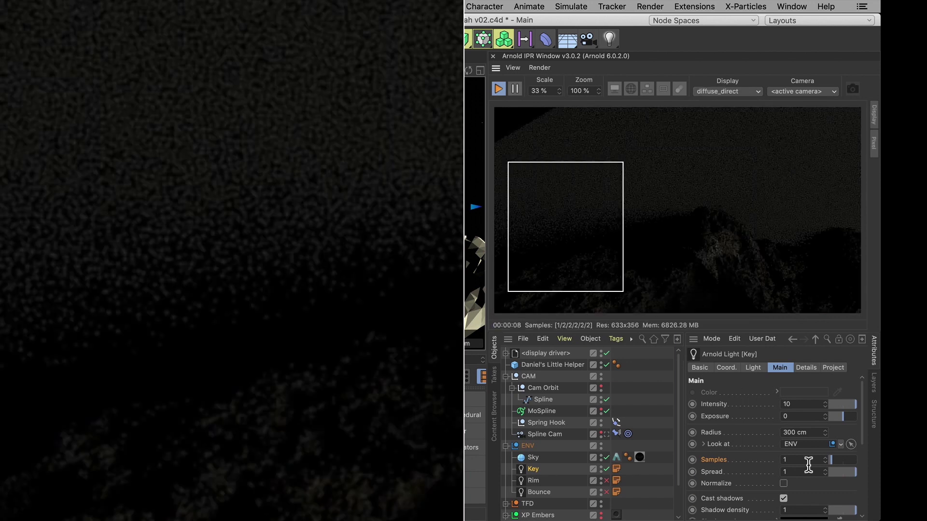
pyautogui.doubleClick(788, 463)
pyautogui.write('3')
pyautogui.press('Return')
# - Raise the Key light's samples step by step to 4, 6, then 8
pyautogui.write('4')
pyautogui.press('Return')
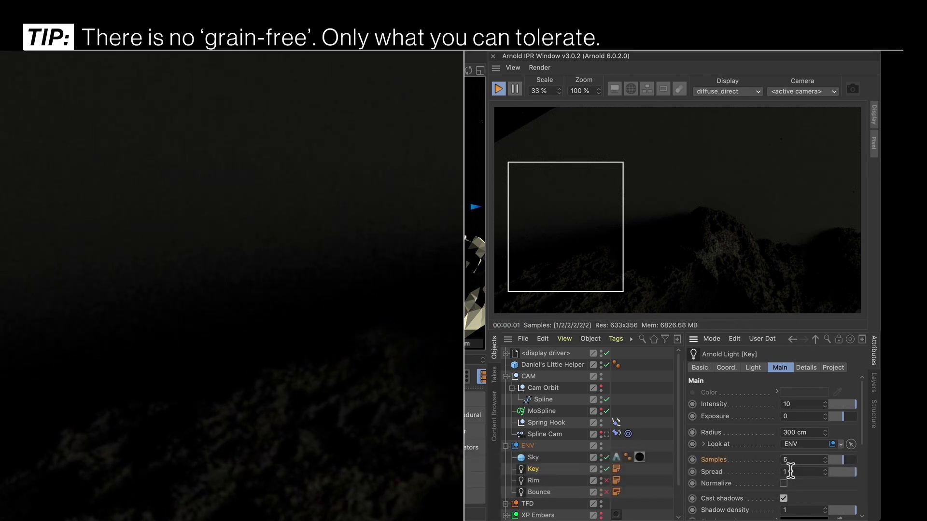
pyautogui.write('6')
pyautogui.press('Return')
pyautogui.write('8')
pyautogui.press('Return')
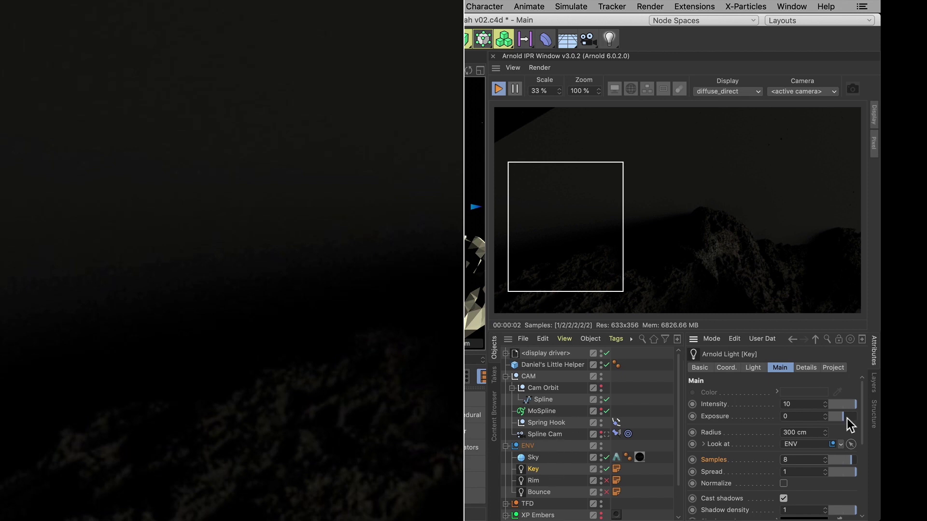
# - Raise the Key light's exposure to 5 and its samples to 12
pyautogui.moveTo(843, 416); pyautogui.dragTo(856, 416)
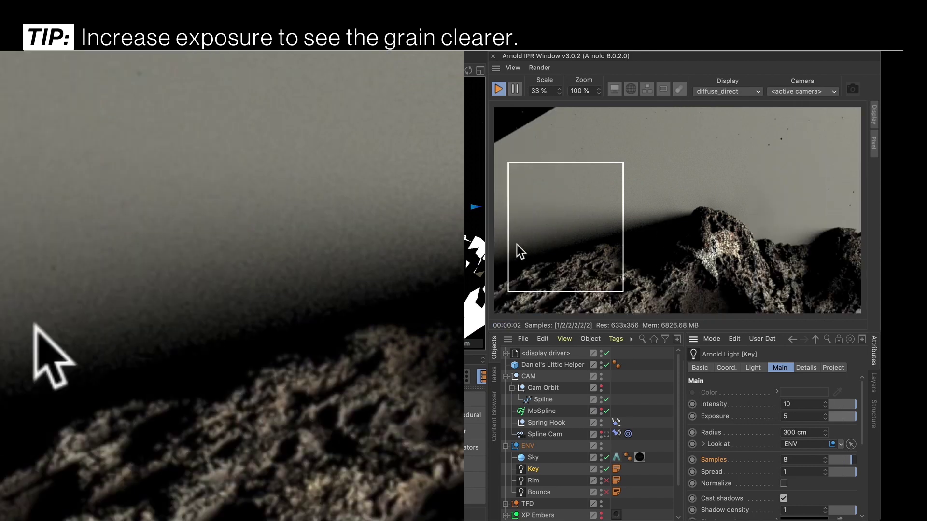
pyautogui.click(802, 459)
pyautogui.press('BackSpace')
pyautogui.write('12')
pyautogui.press('Return')
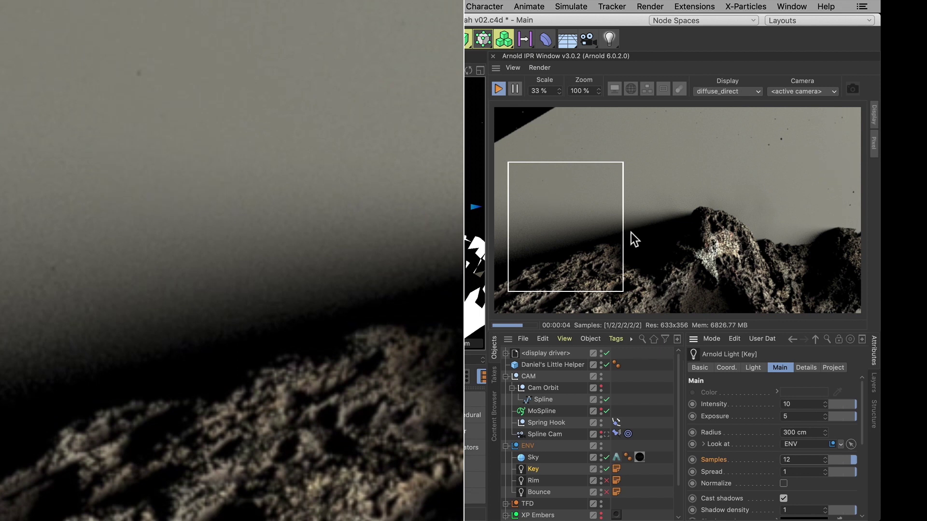
# - Render only a region over the rock horizon and raise Key samples to 16, then 20
pyautogui.click(662, 89)
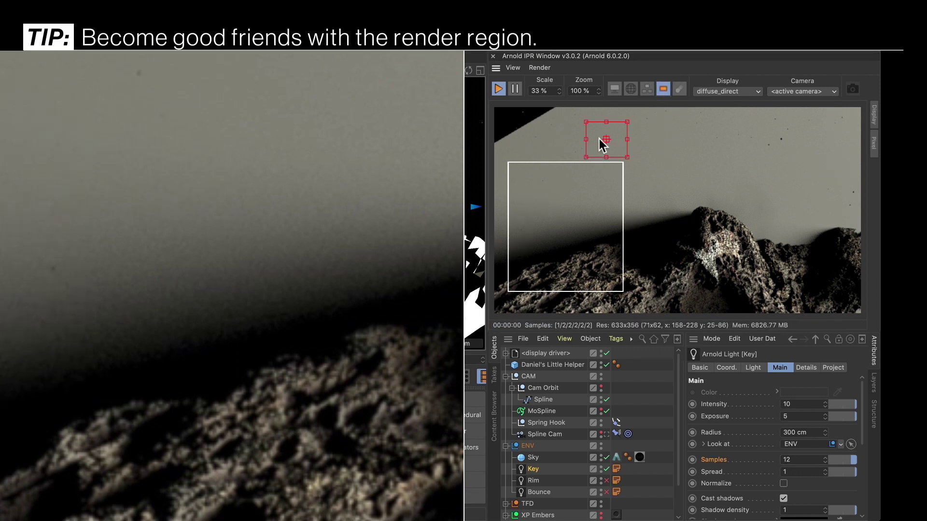
pyautogui.moveTo(606, 140); pyautogui.dragTo(598, 208)
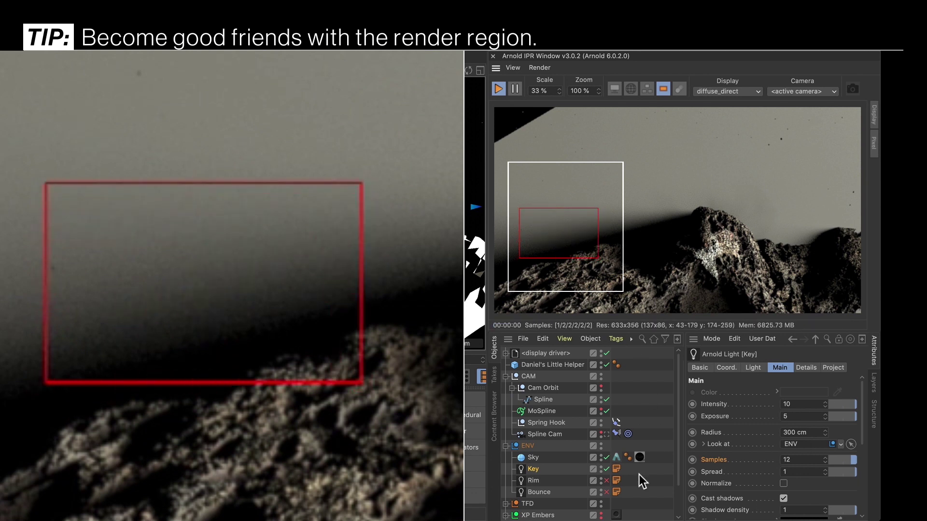
pyautogui.doubleClick(806, 460)
pyautogui.write('16')
pyautogui.press('Return')
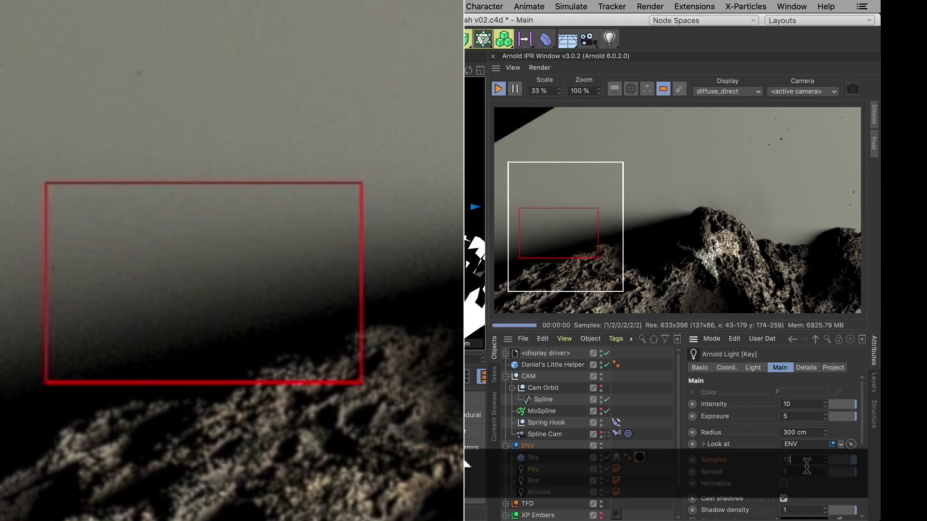
pyautogui.doubleClick(807, 459)
pyautogui.write('20')
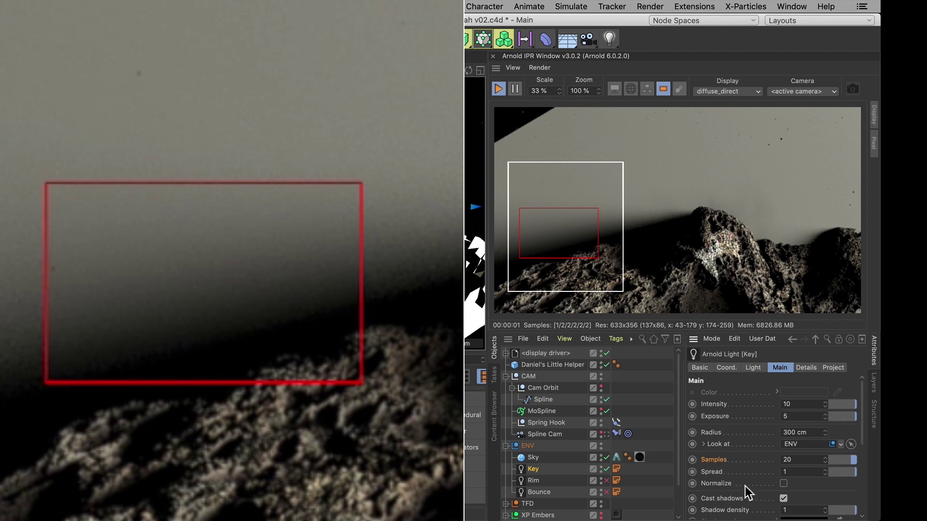
# - Display the volume_direct pass and set the Key light's volume samples to 3
pyautogui.scroll(-5, 736, 485)
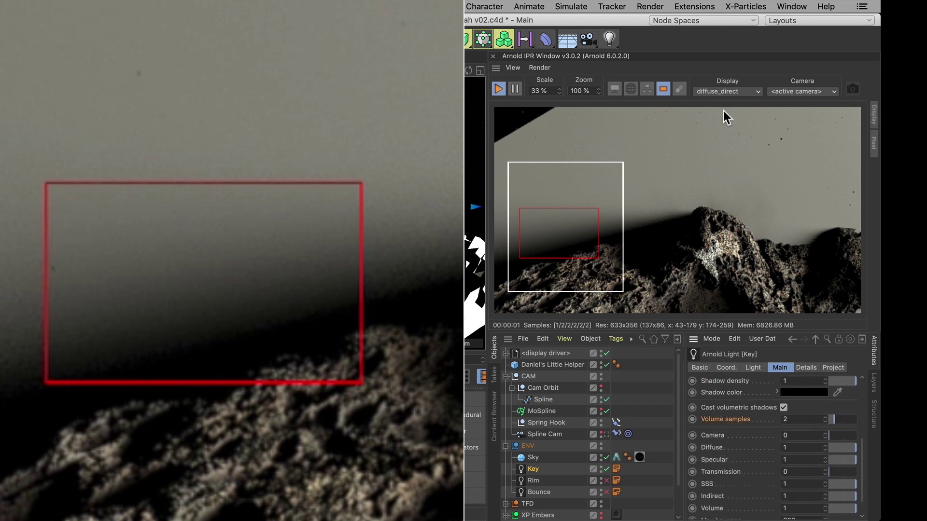
pyautogui.click(725, 92)
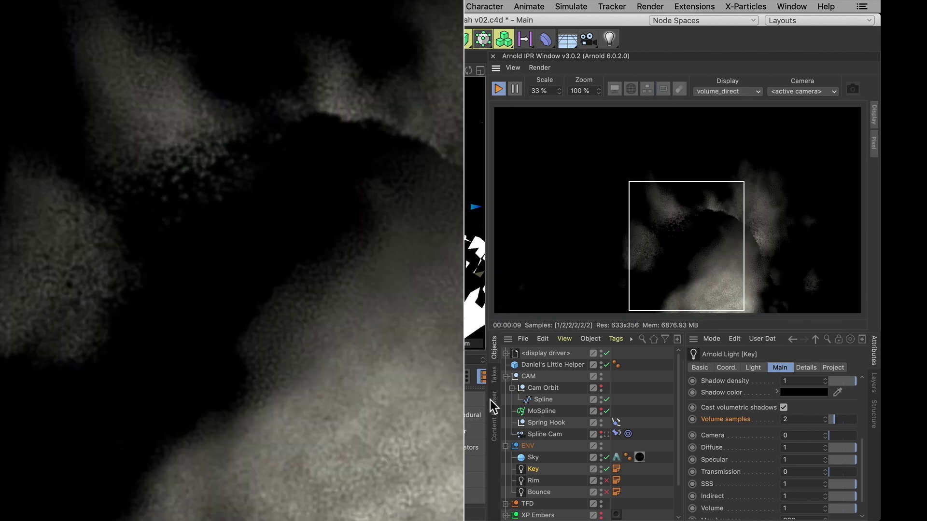
pyautogui.doubleClick(792, 419)
pyautogui.write('3')
pyautogui.press('Return')
pyautogui.press('Return')
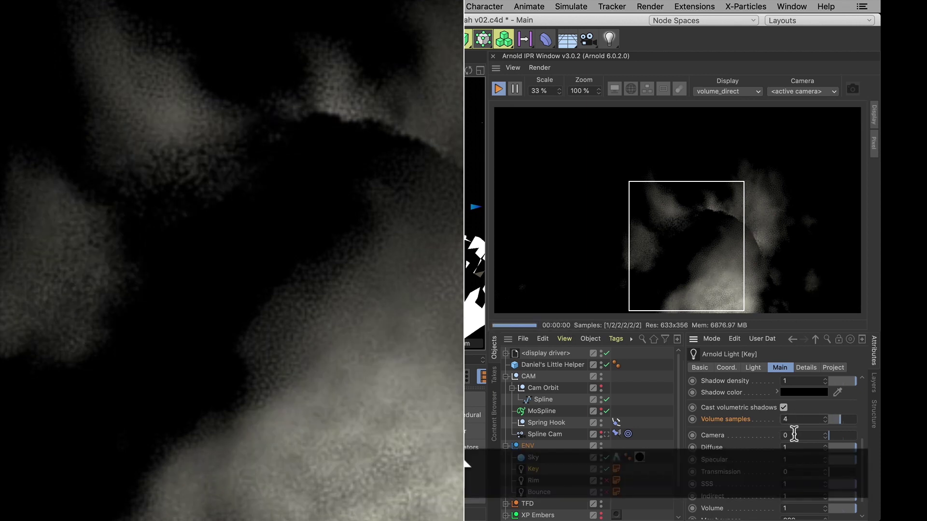
# - Raise the Key light's volume samples through 6 and 9, settling on 8
pyautogui.write('6')
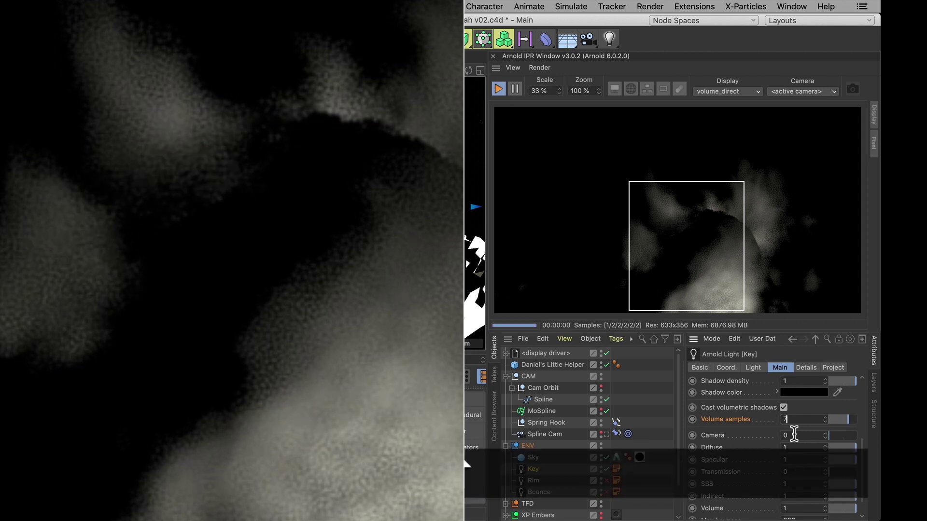
pyautogui.press('BackSpace')
pyautogui.write('8')
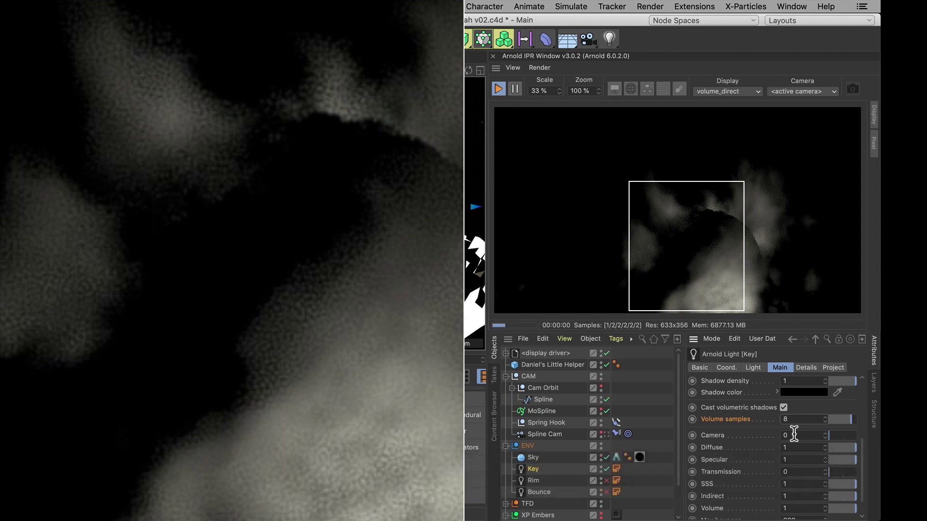
pyautogui.press('BackSpace')
pyautogui.write('9')
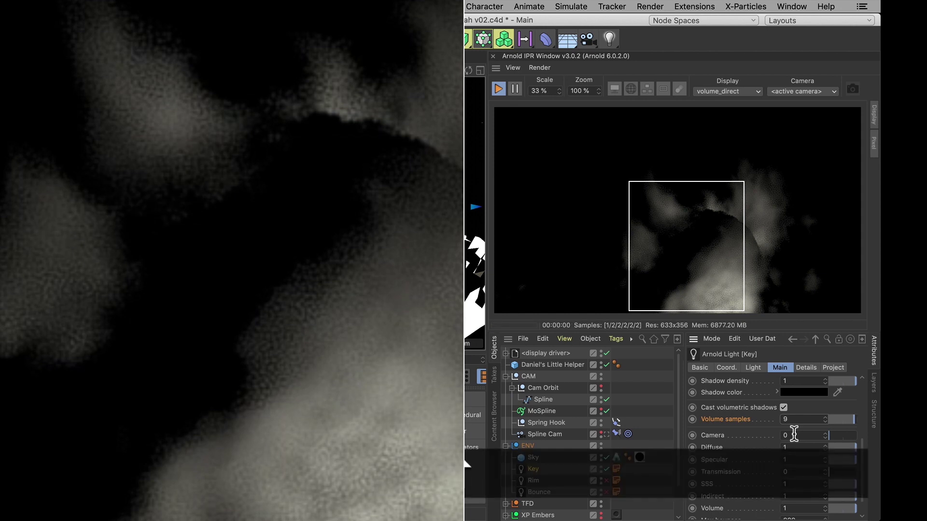
pyautogui.press('BackSpace')
pyautogui.write('8')
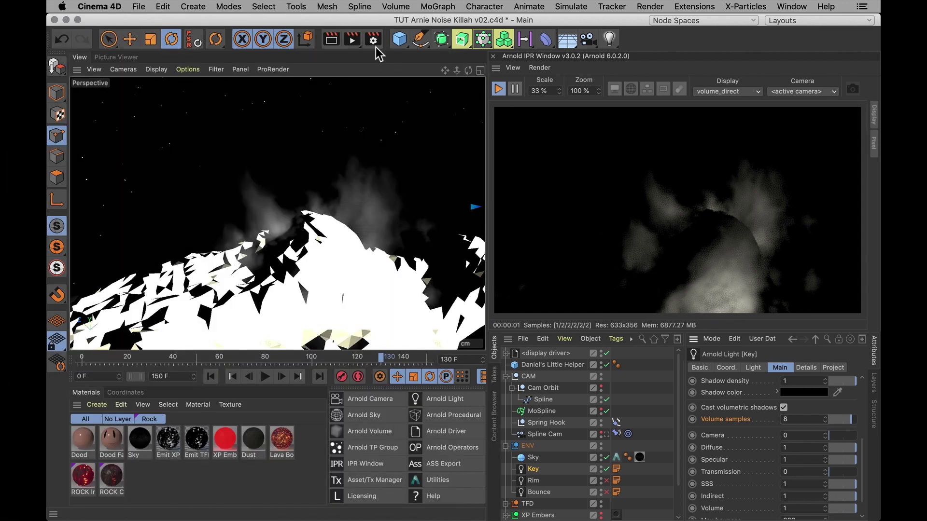
pyautogui.click(375, 40)
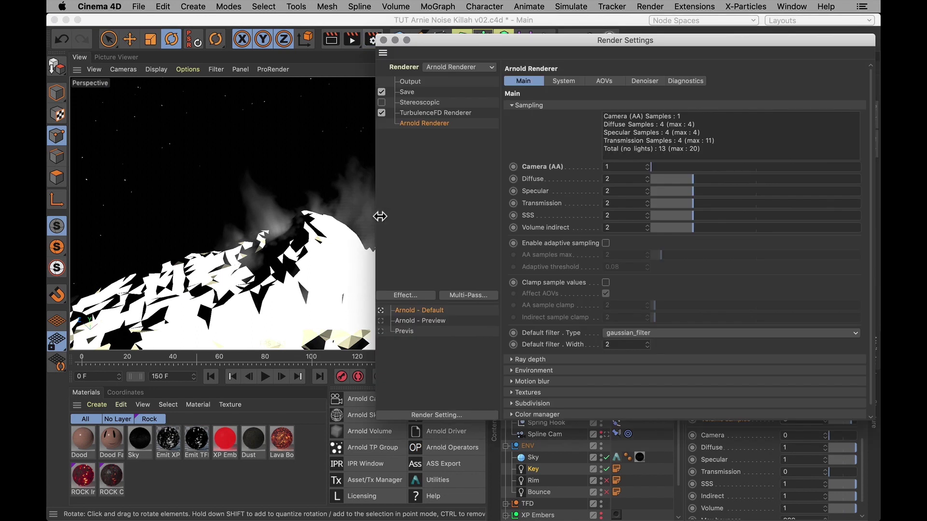
pyautogui.moveTo(576, 52); pyautogui.dragTo(248, 78)
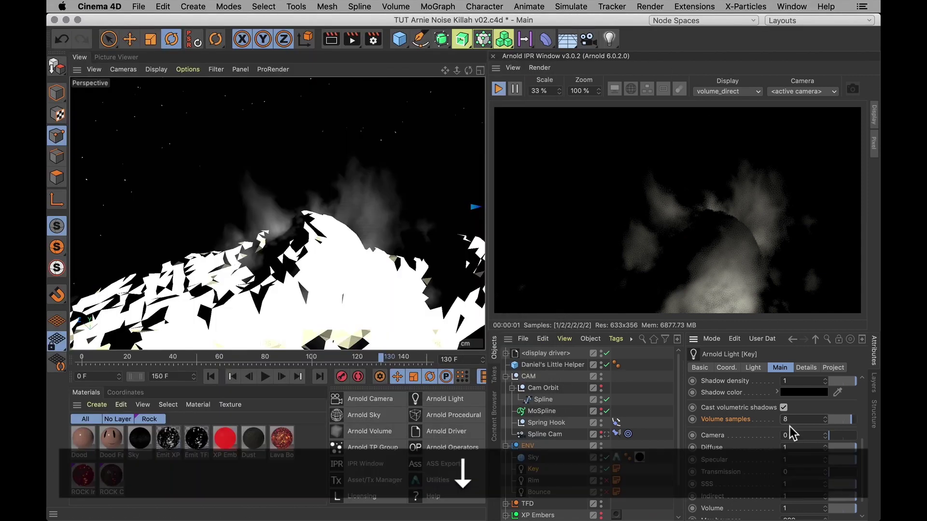
pyautogui.scroll(1, 789, 427)
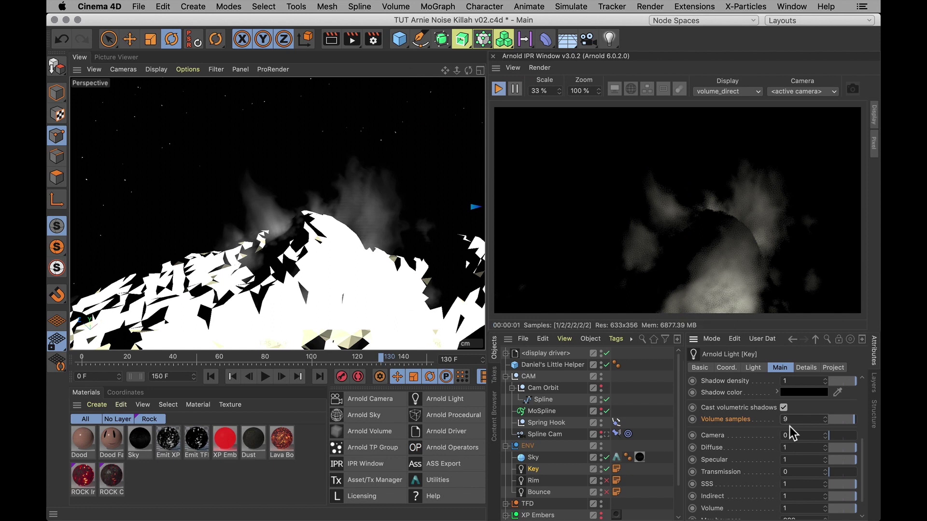
pyautogui.press('Down')
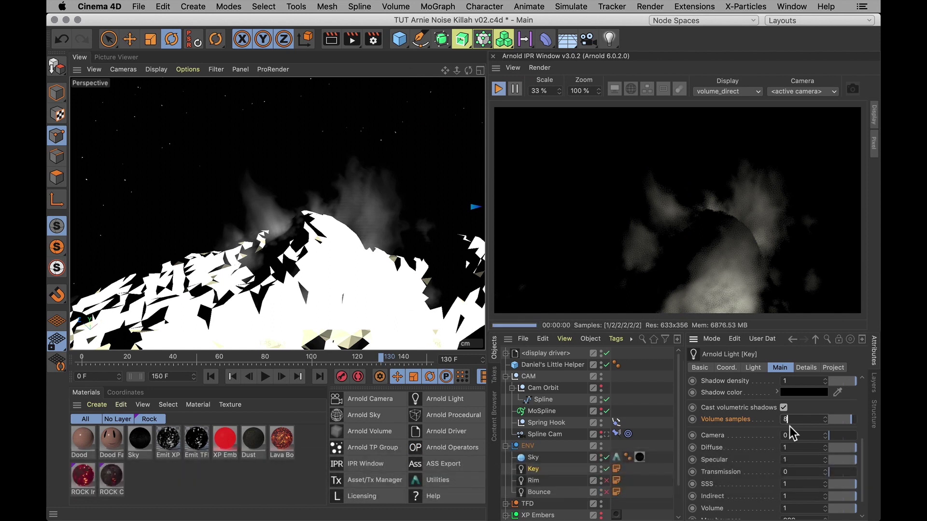
pyautogui.press('Return')
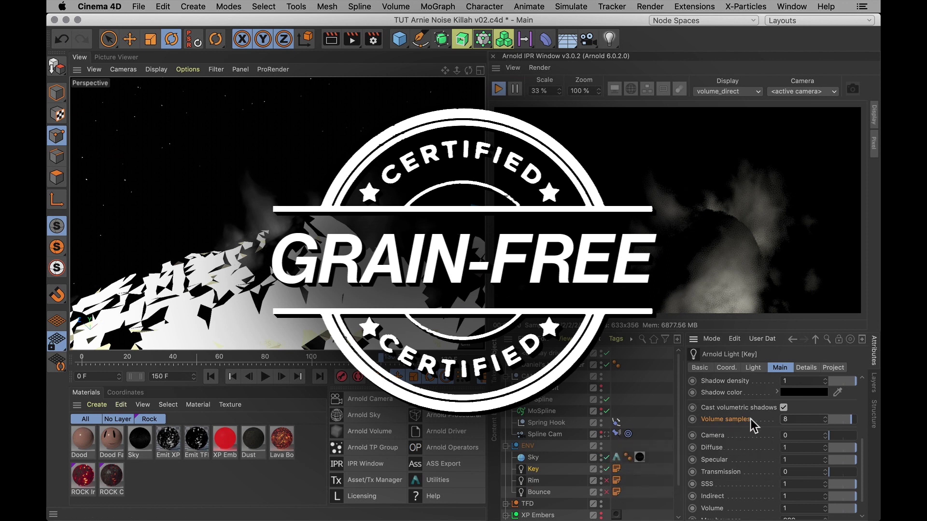
# - Open the Key light's annotation note and set its Light value to 20
pyautogui.scroll(5, 762, 437)
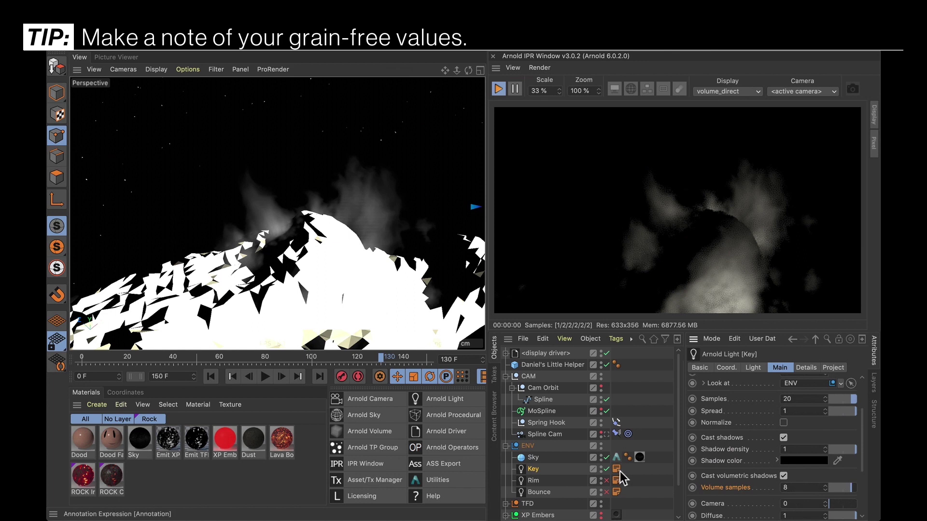
pyautogui.click(617, 469)
pyautogui.click(773, 401)
pyautogui.press('BackSpace')
pyautogui.write('20')
# - Set the note's Volume value to 8, then toggle the Key light and select Rim
pyautogui.press('Down')
pyautogui.press('Right')
pyautogui.press('BackSpace')
pyautogui.write('8')
pyautogui.press('Return')
pyautogui.press('BackSpace')
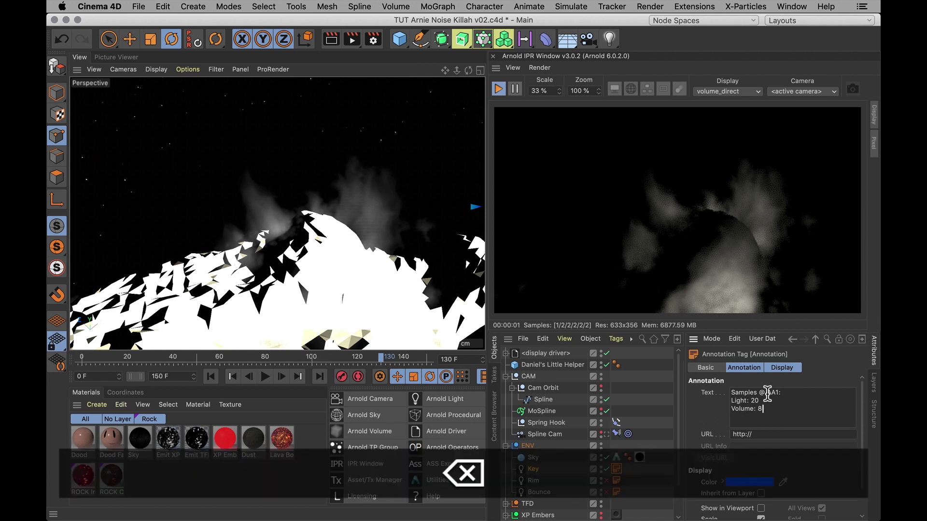
pyautogui.click(607, 469)
pyautogui.click(609, 481)
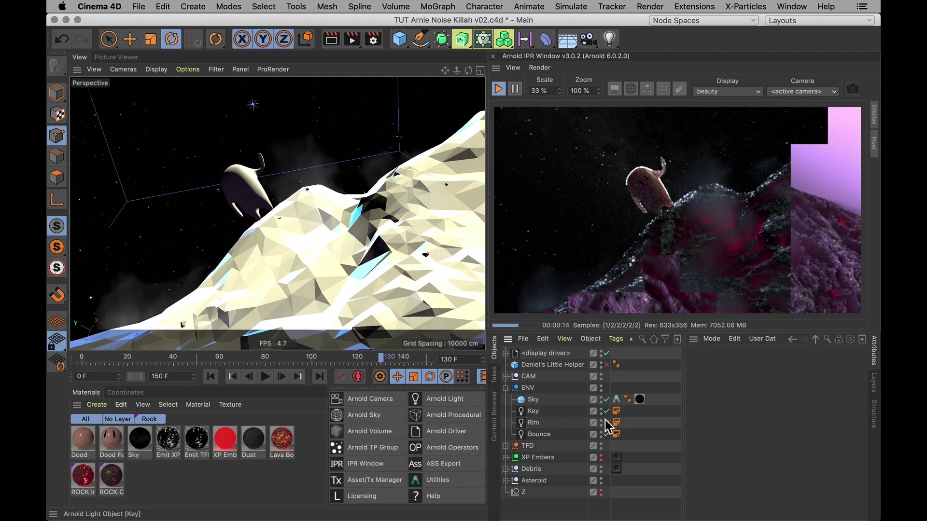
pyautogui.click(536, 413)
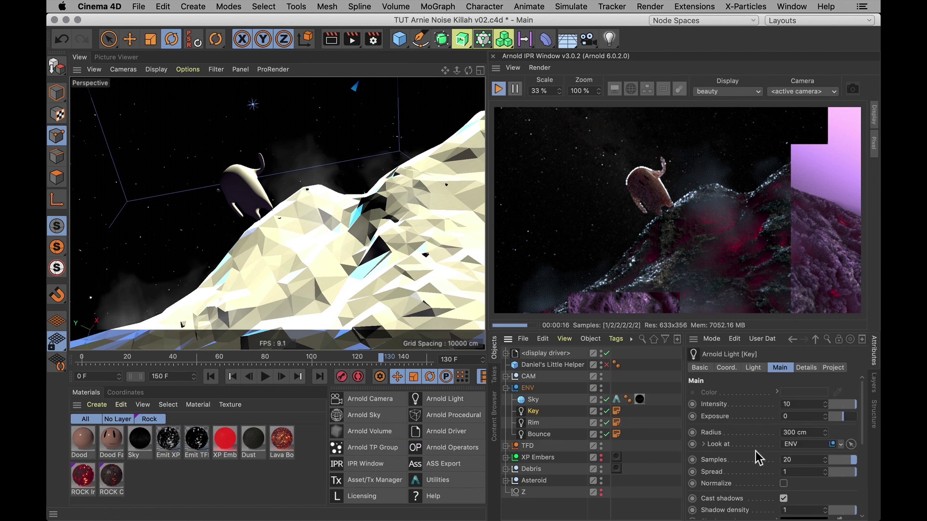
pyautogui.moveTo(756, 468); pyautogui.dragTo(758, 415, button='middle')
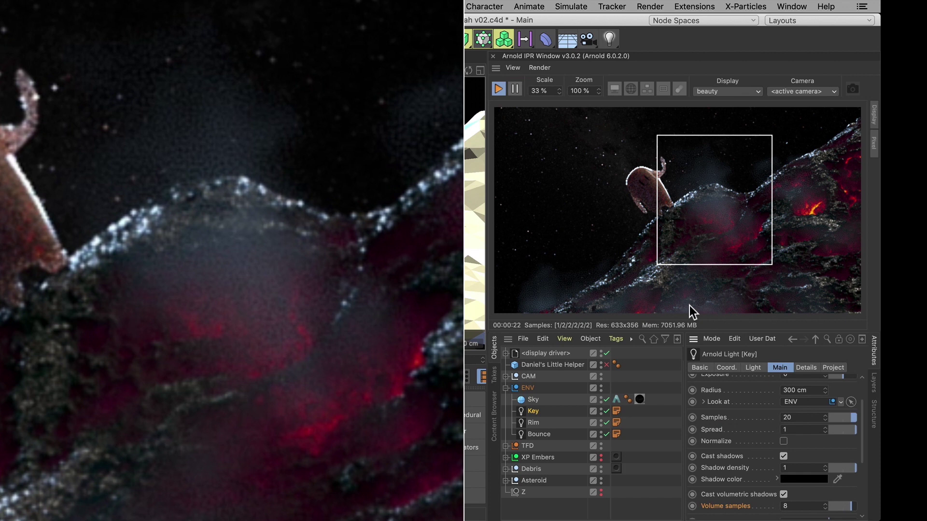
pyautogui.keyDown('shift'); pyautogui.click(544, 429); pyautogui.keyUp('shift')
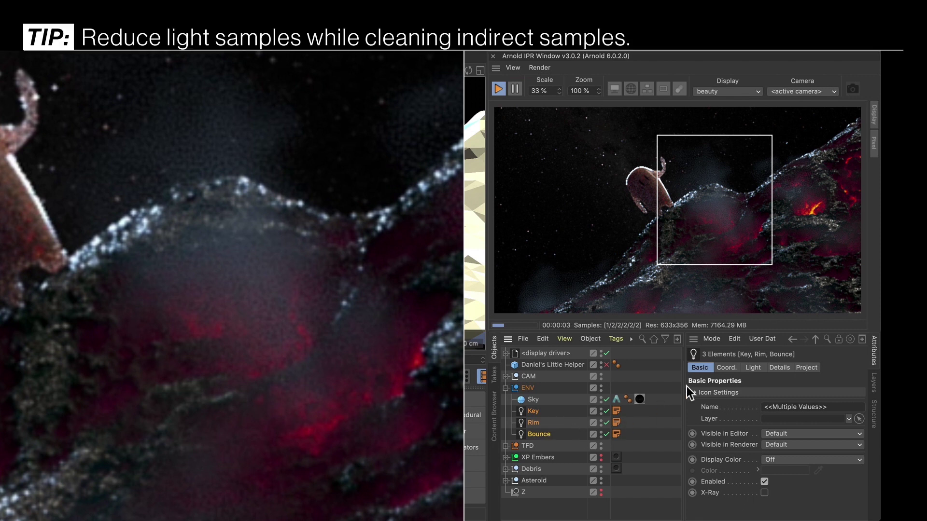
pyautogui.click(531, 411)
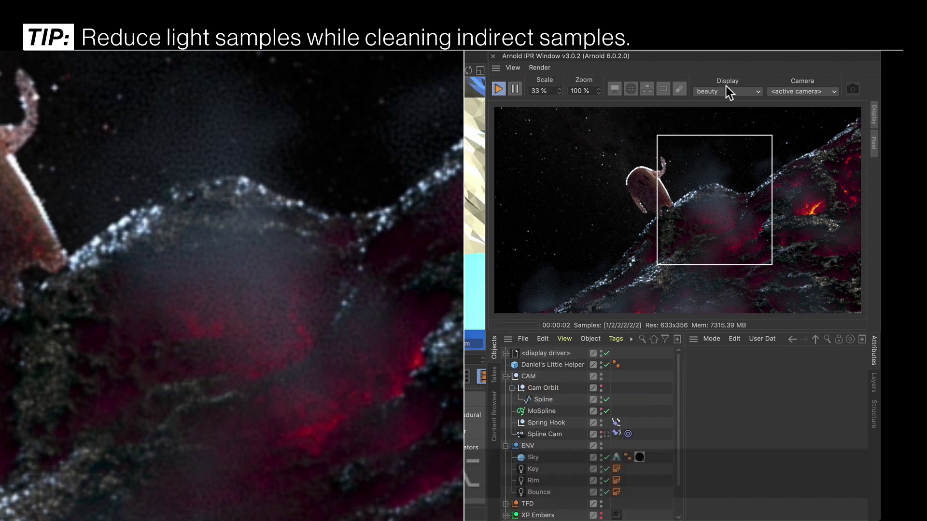
# - Show the diffuse_indirect pass in the IPR and set the Key light's volume samples to 2
pyautogui.click(727, 91)
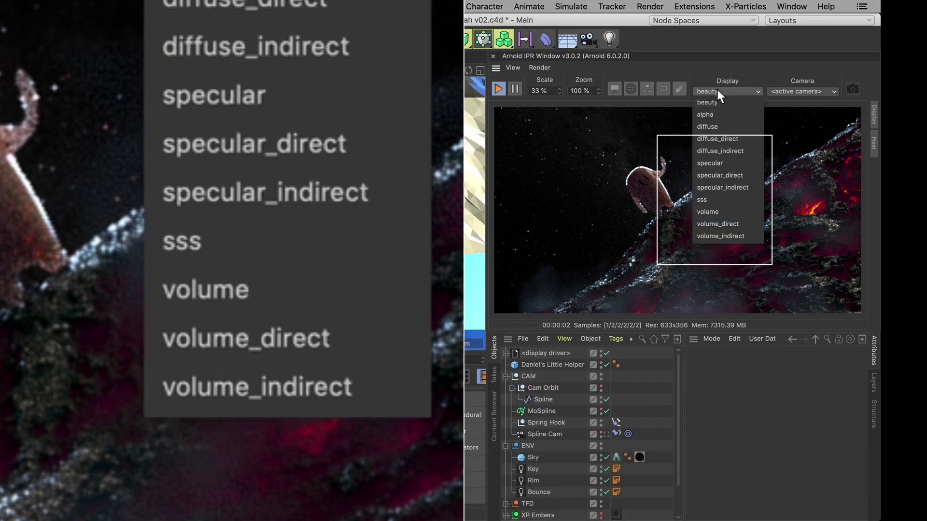
pyautogui.click(732, 155)
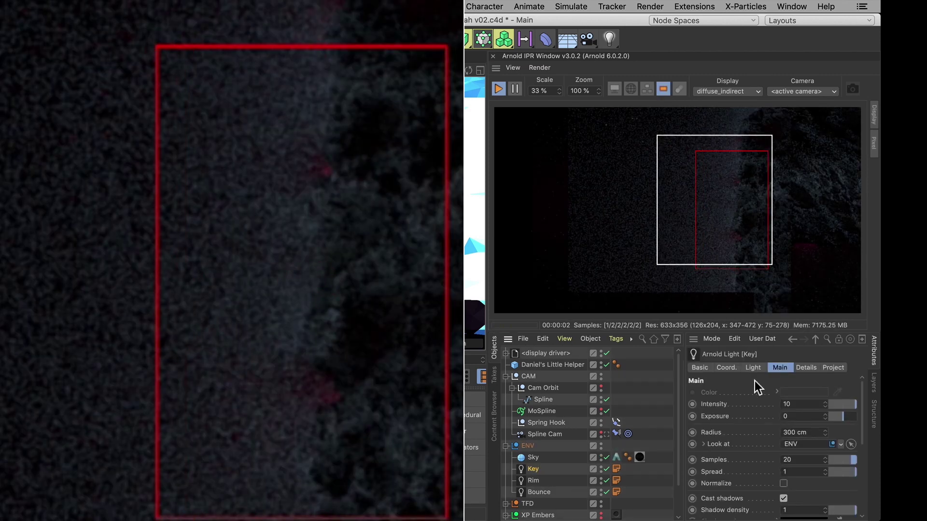
pyautogui.click(801, 460)
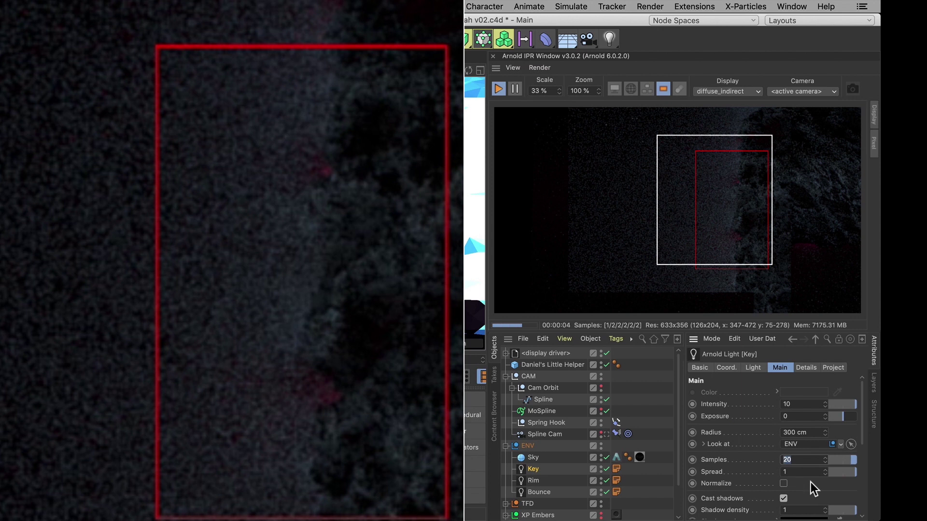
pyautogui.scroll(-5, 811, 482)
pyautogui.click(691, 446)
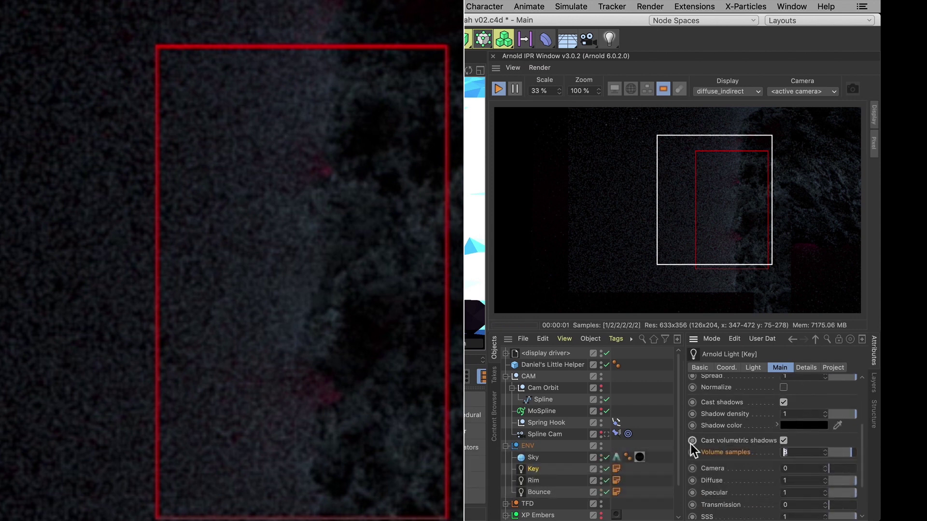
pyautogui.write('2')
pyautogui.press('Return')
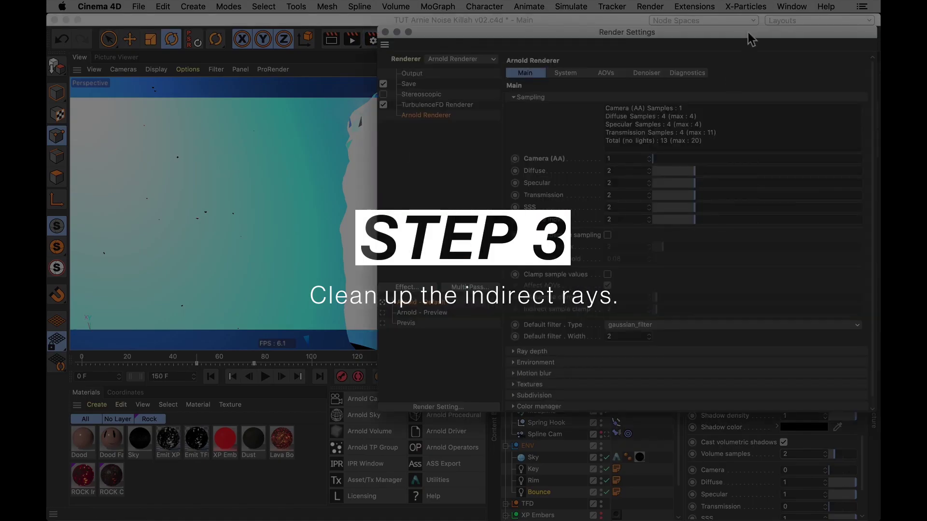
pyautogui.moveTo(750, 38); pyautogui.dragTo(359, 62)
# - Bring Arnold's Diffuse samples from 2 up to 10, for 100 diffuse and 109 total samples
pyautogui.click(169, 194)
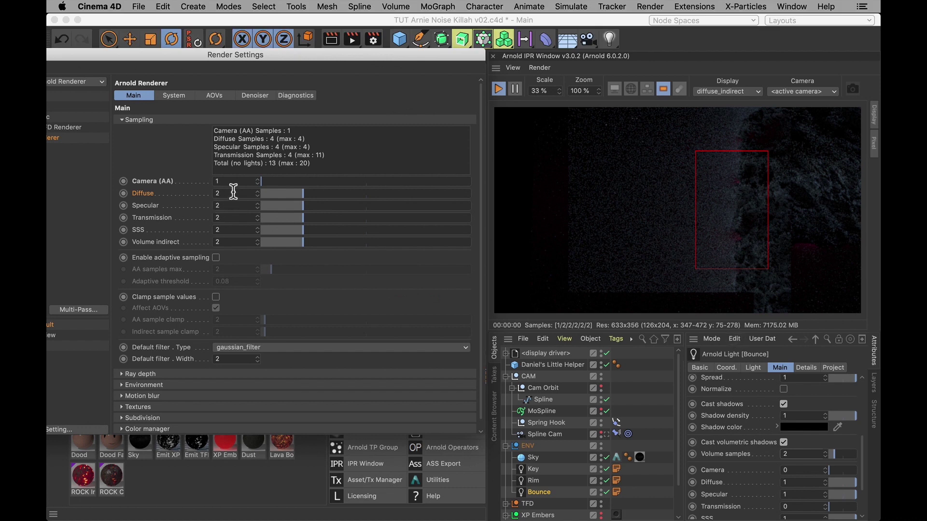
pyautogui.doubleClick(233, 192)
pyautogui.write('3')
pyautogui.press('Return')
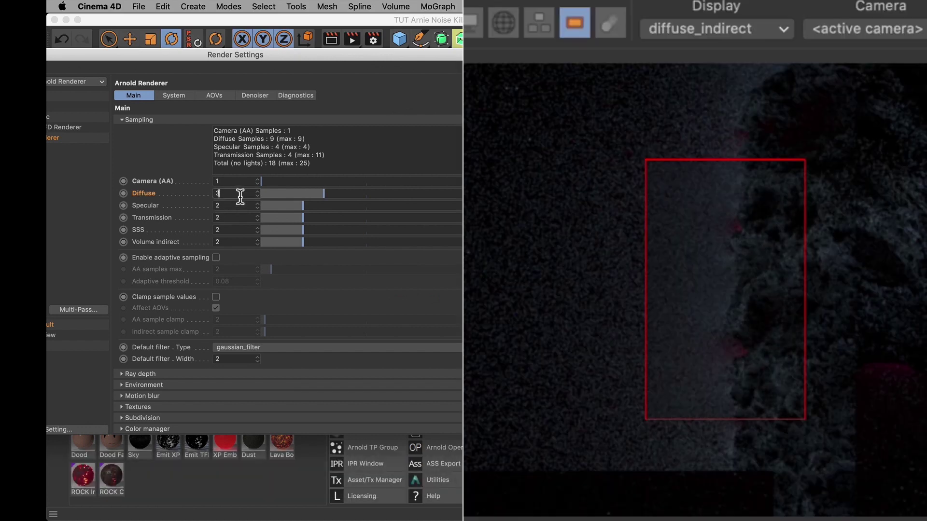
pyautogui.press('Up')
pyautogui.press('Up')
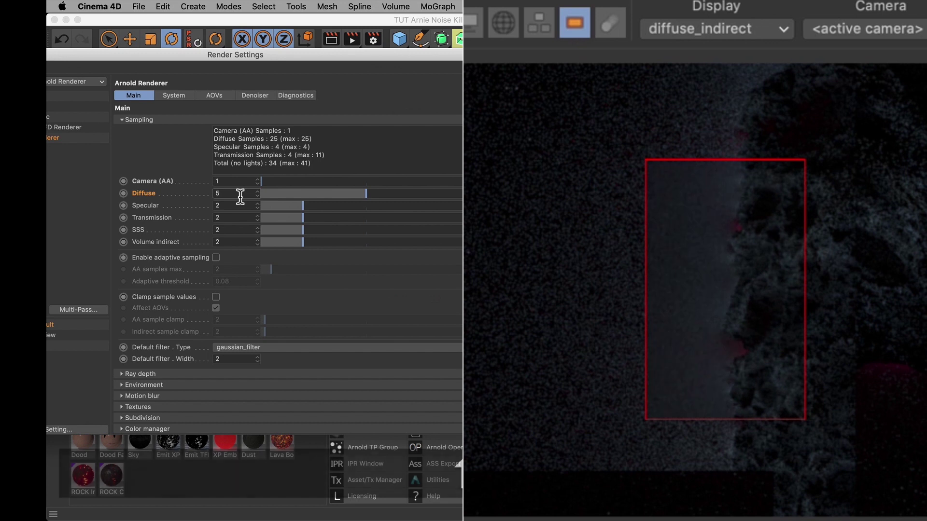
pyautogui.press('Up')
pyautogui.press('Up')
pyautogui.press('Up')
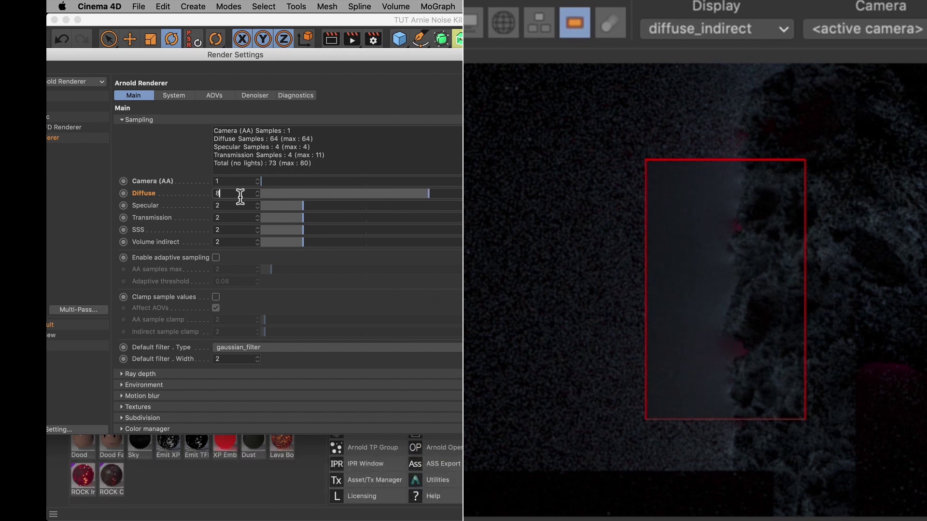
pyautogui.press('Up')
pyautogui.press('Up')
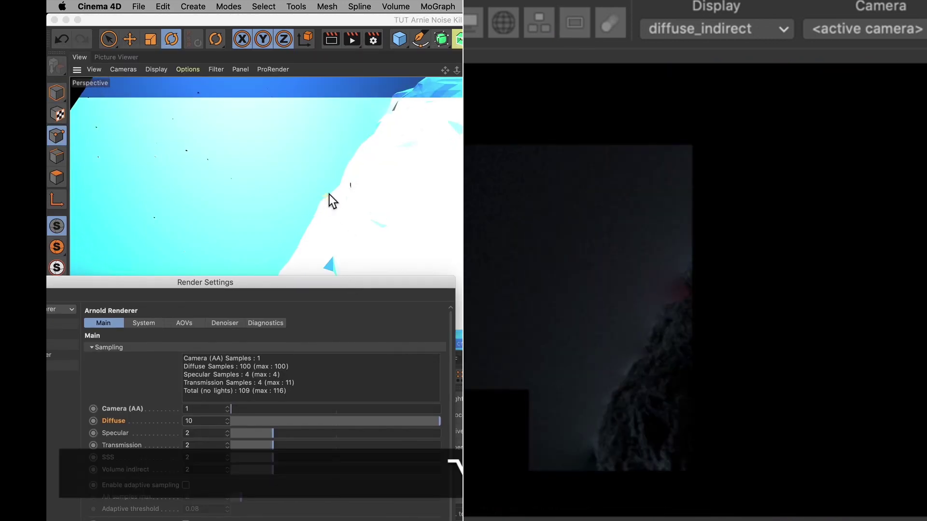
pyautogui.click(210, 418)
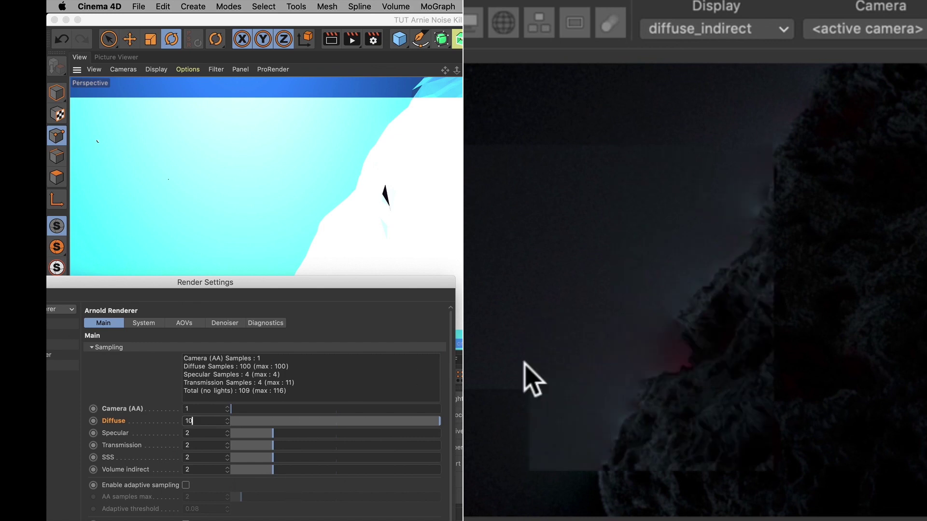
# - Show the specular_indirect pass in the IPR and zoom in on the character's flipper
pyautogui.click(710, 30)
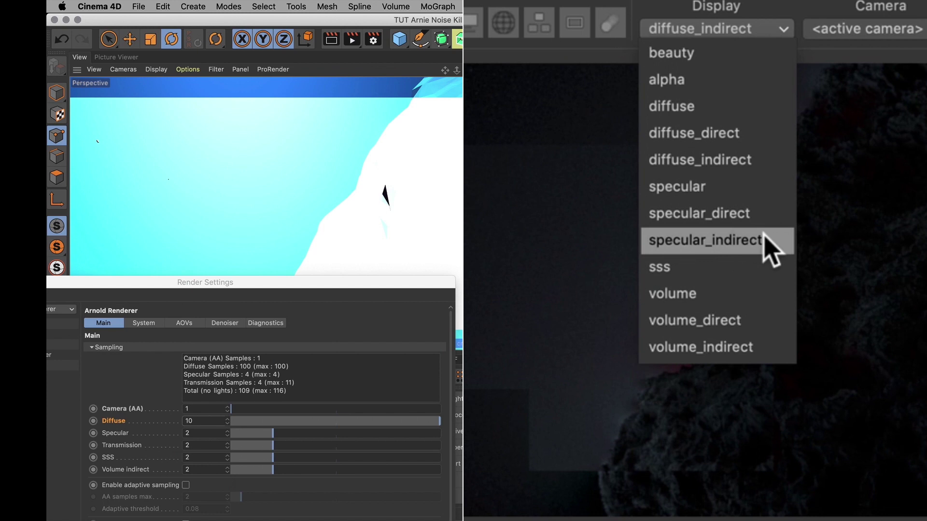
pyautogui.click(709, 240)
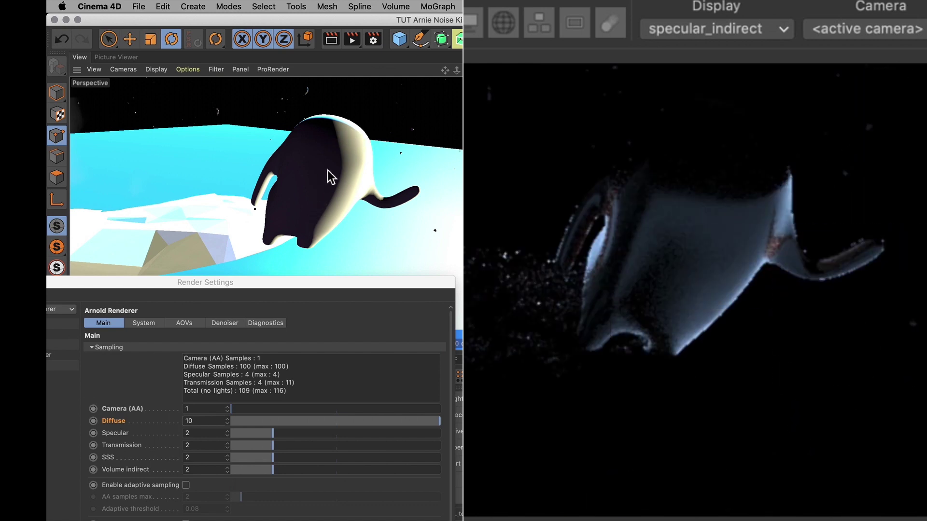
pyautogui.keyDown('alt'); pyautogui.moveTo(270, 170); pyautogui.dragTo(292, 172, button='right'); pyautogui.keyUp('alt')
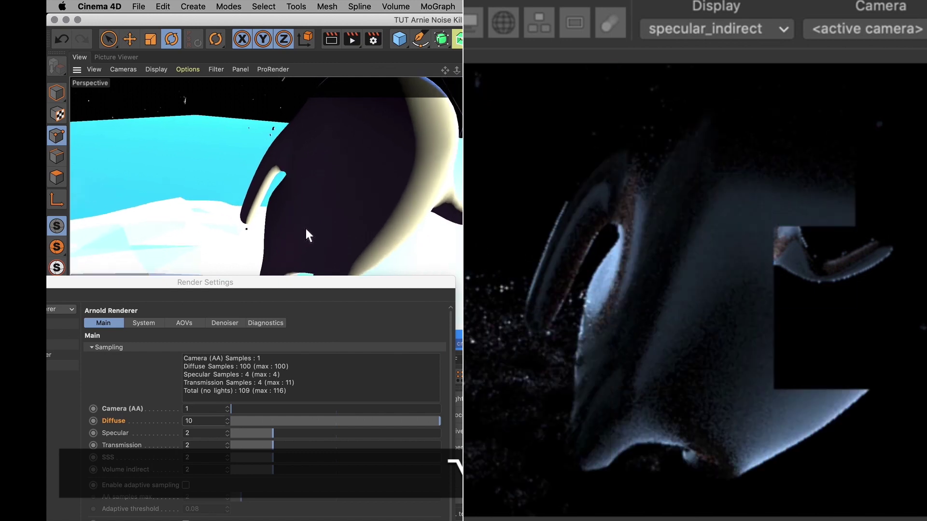
pyautogui.keyDown('alt'); pyautogui.moveTo(307, 229); pyautogui.dragTo(296, 169, button='right'); pyautogui.keyUp('alt')
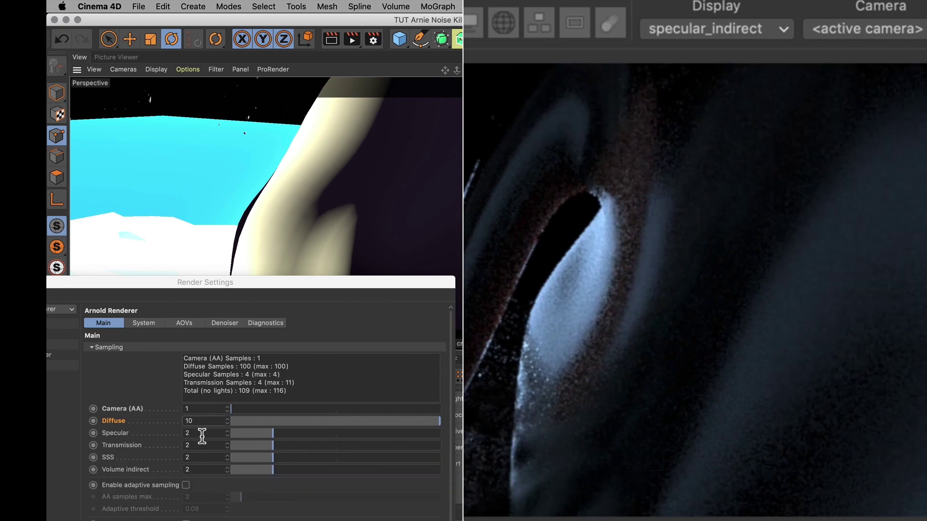
# - Raise Arnold's Specular samples to 10, giving 100 specular and 205 total samples
pyautogui.click(147, 430)
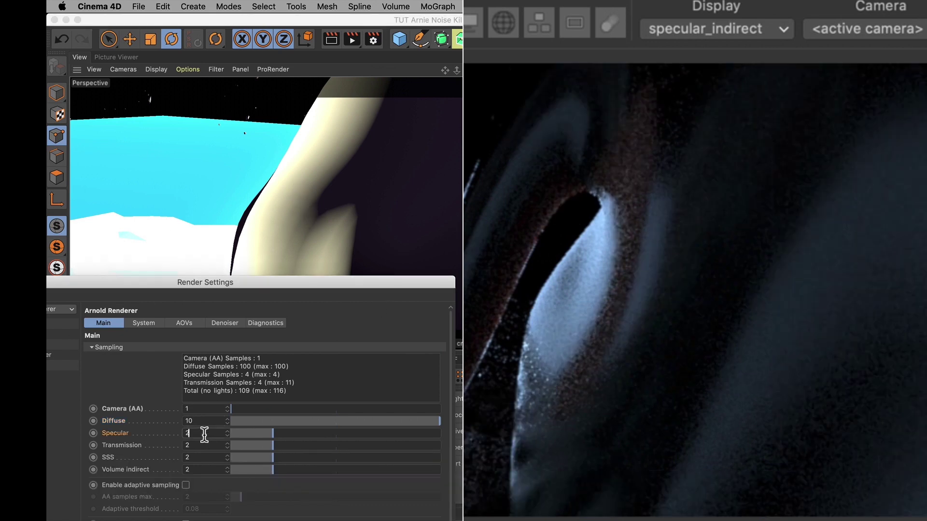
pyautogui.press('BackSpace')
pyautogui.write('3')
pyautogui.press('Return')
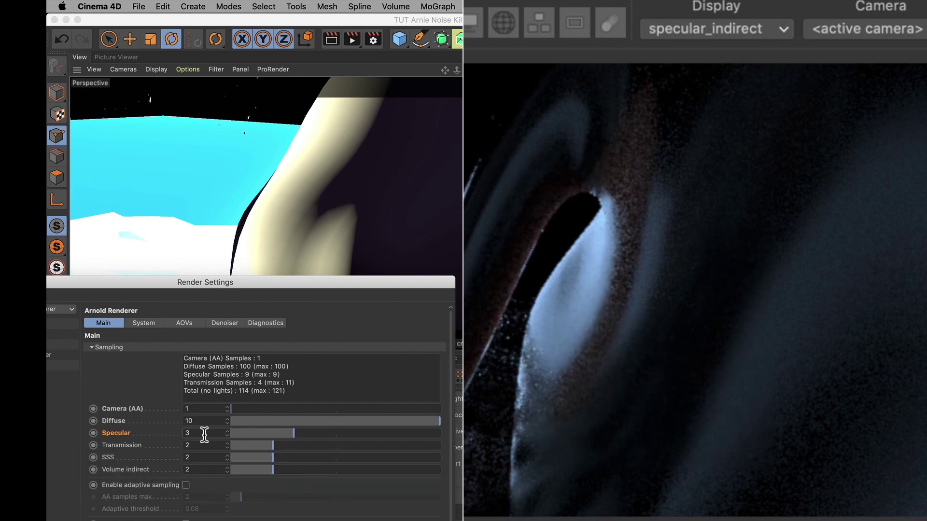
pyautogui.press('BackSpace')
pyautogui.write('4')
pyautogui.press('Return')
pyautogui.click(204, 433)
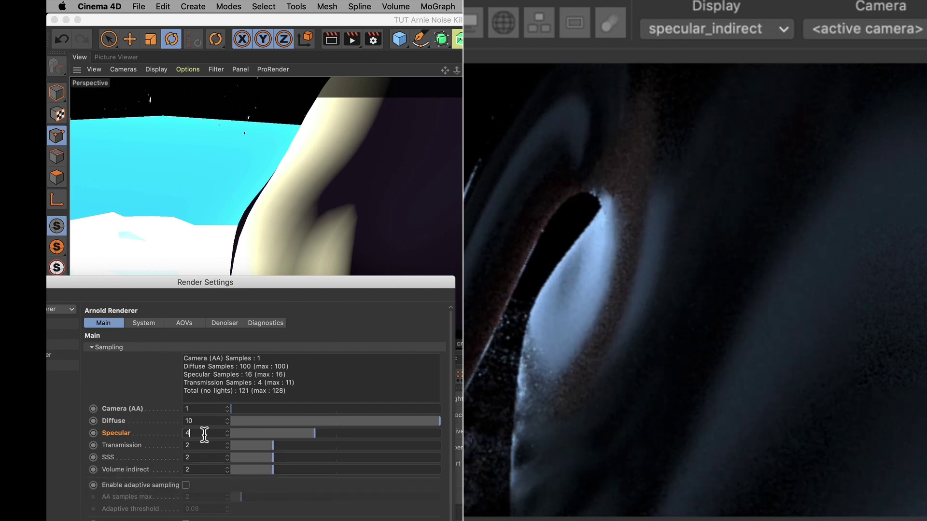
pyautogui.press('BackSpace')
pyautogui.write('10')
pyautogui.press('Return')
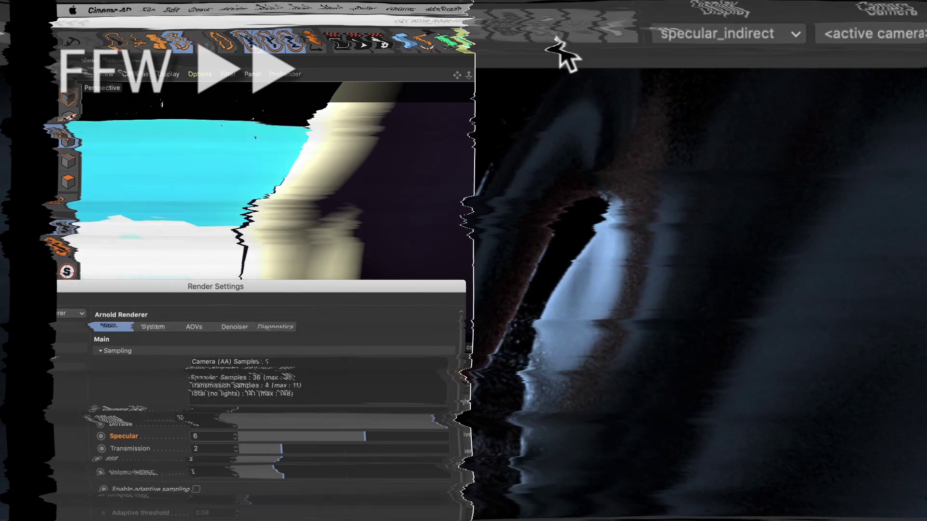
# - Enable region rendering with a small region on the glossy edge, then zoom back out
pyautogui.click(574, 22)
pyautogui.moveTo(564, 165); pyautogui.dragTo(680, 303)
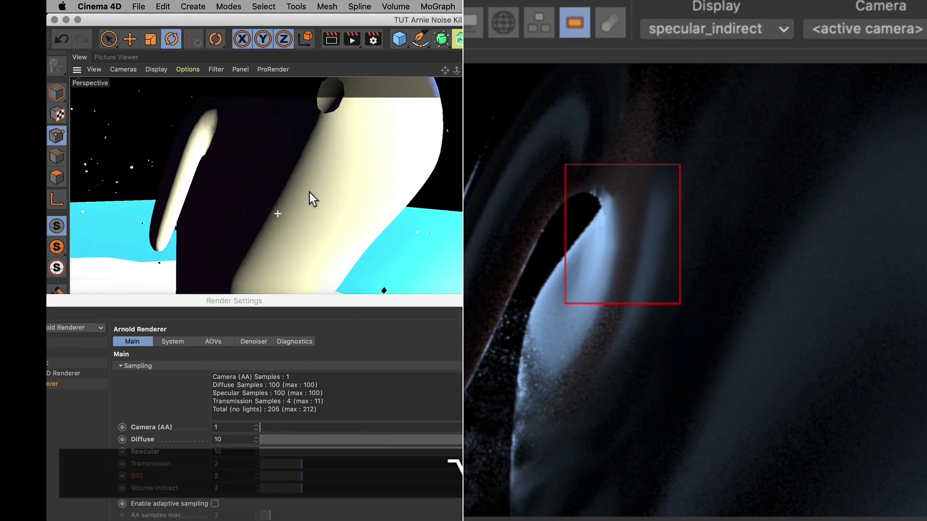
pyautogui.keyDown('alt'); pyautogui.moveTo(308, 192); pyautogui.dragTo(270, 211); pyautogui.keyUp('alt')
# - Show the sss pass in the IPR and reset Diffuse and Specular samples to 2
pyautogui.click(771, 28)
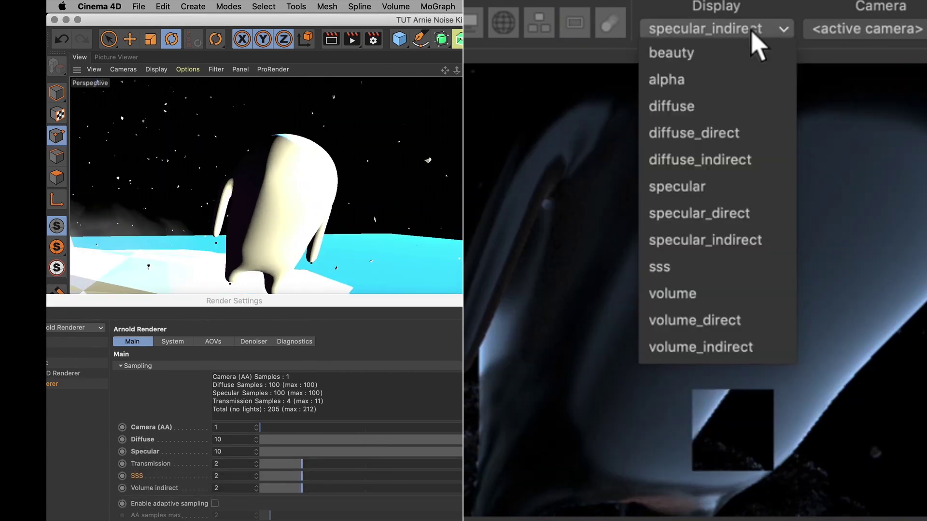
pyautogui.click(661, 269)
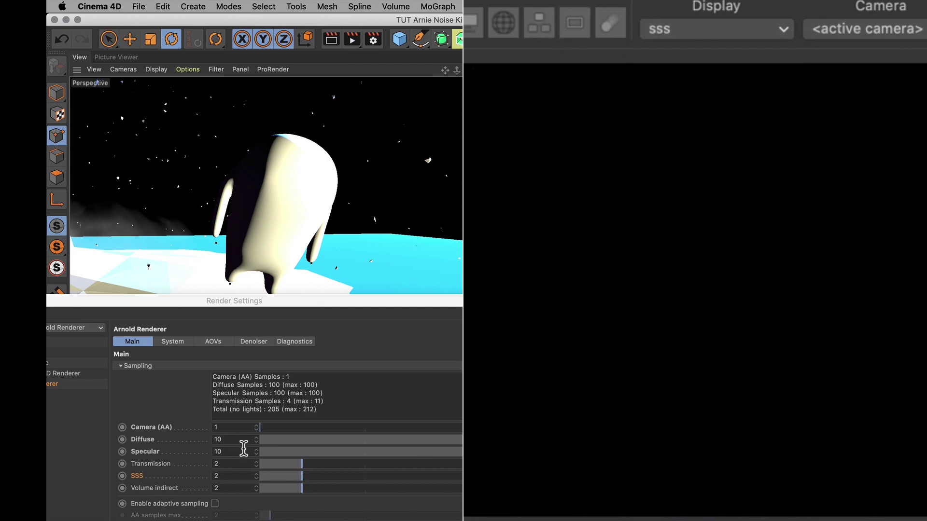
pyautogui.click(301, 441)
pyautogui.click(302, 454)
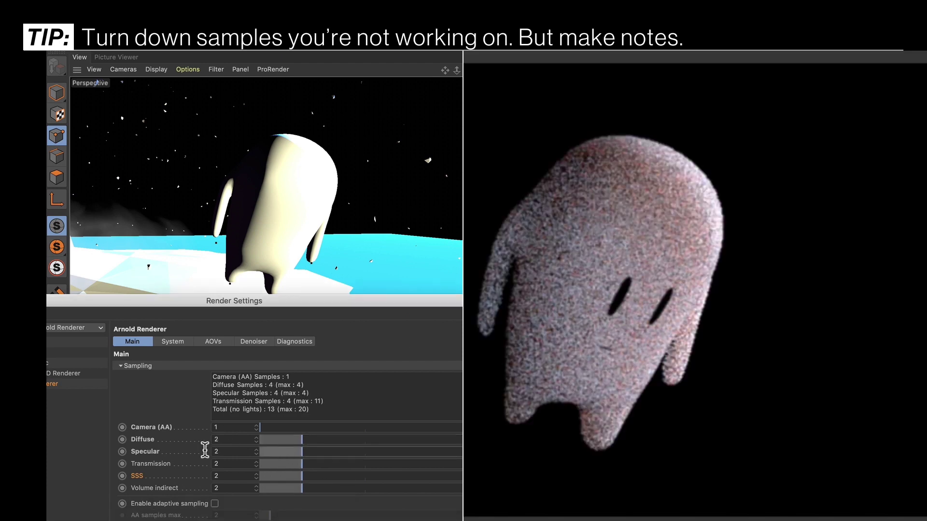
pyautogui.click(228, 441)
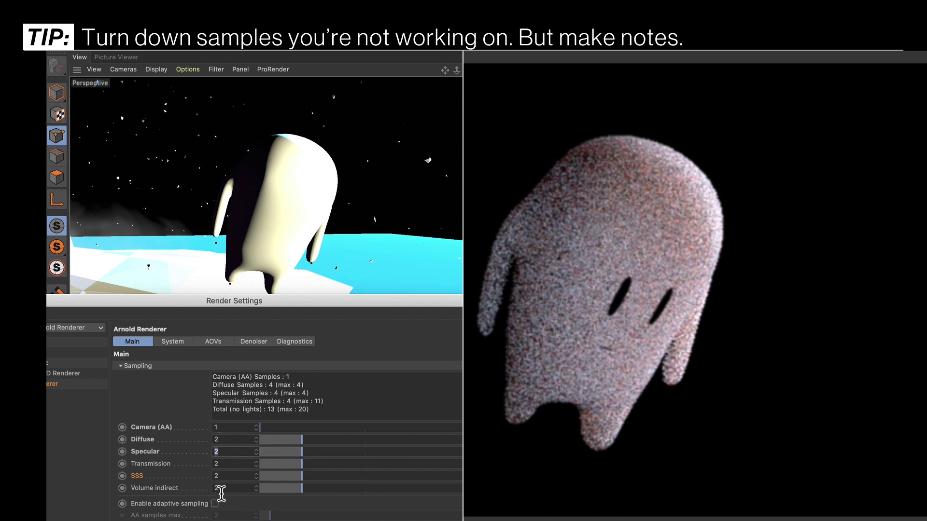
pyautogui.scroll(5, 289, 200)
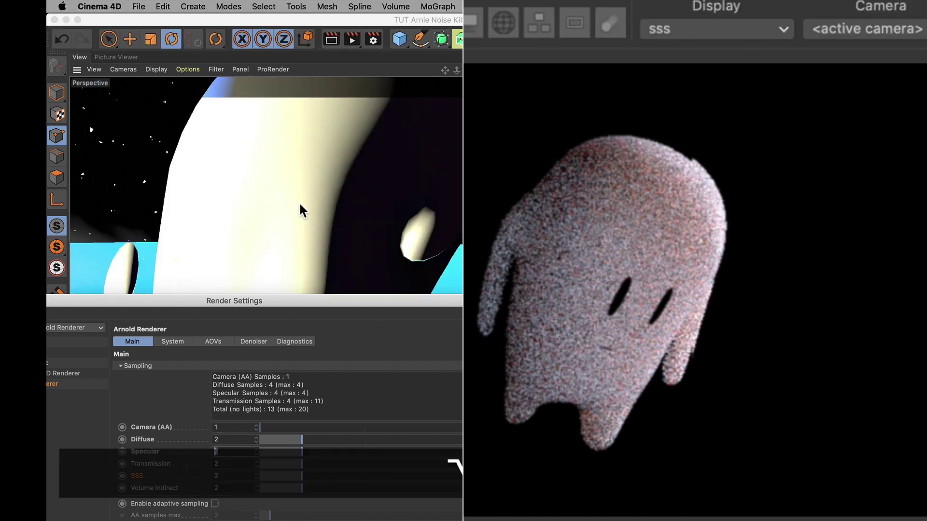
pyautogui.keyDown('alt'); pyautogui.moveTo(282, 213); pyautogui.dragTo(301, 240); pyautogui.keyUp('alt')
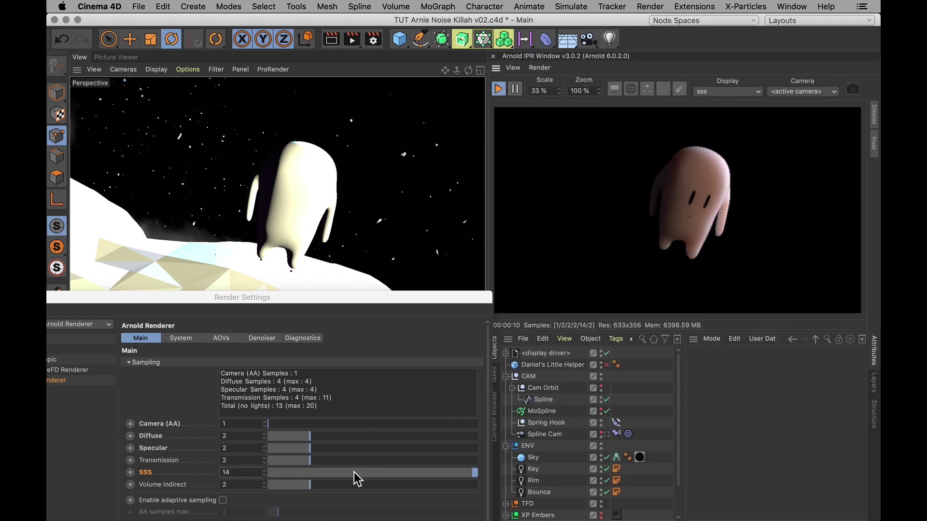
# - Switch the IPR display back to beauty and enter 2 for the SSS samples
pyautogui.click(713, 92)
pyautogui.click(726, 101)
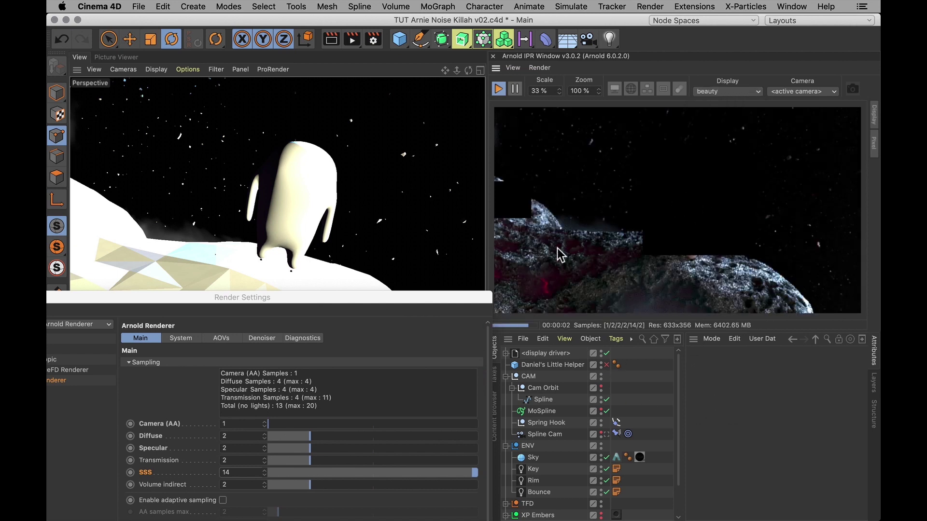
pyautogui.click(164, 485)
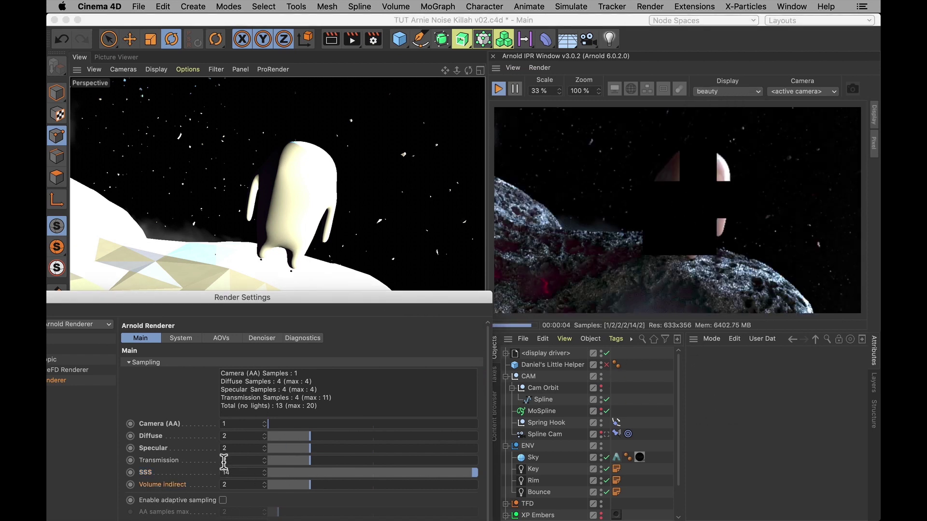
pyautogui.doubleClick(236, 473)
pyautogui.write('2')
pyautogui.press('Return')
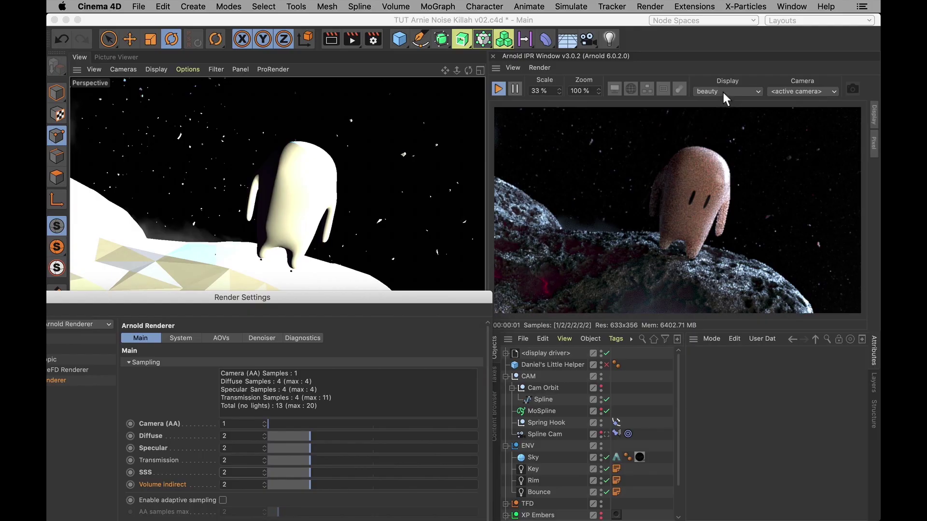
pyautogui.click(722, 92)
# - Save the scene and show the volume_indirect pass in the IPR
pyautogui.click(720, 92)
pyautogui.press('super+s')
pyautogui.click(721, 91)
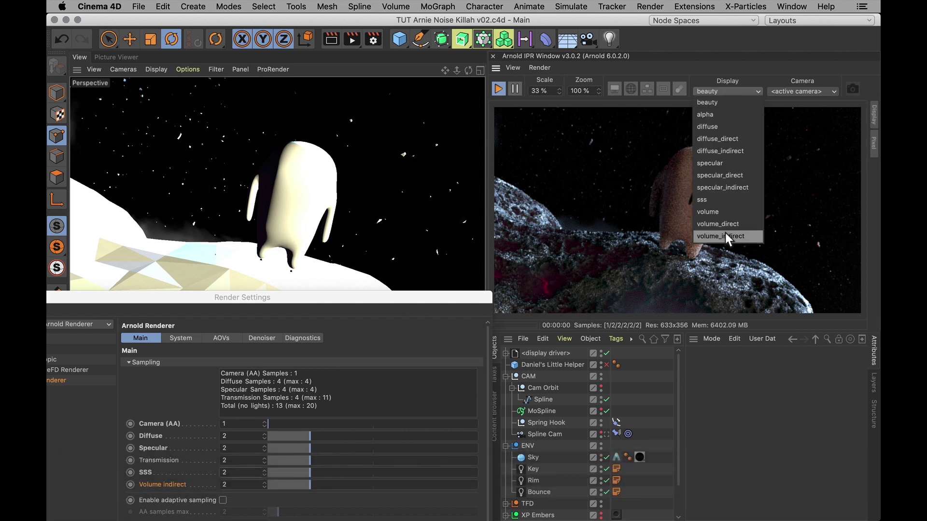
pyautogui.click(721, 236)
pyautogui.moveTo(360, 298); pyautogui.dragTo(333, 83)
# - Set Arnold's Volume ray depth to 2 and orbit close to the asteroid's faceted rock
pyautogui.click(152, 401)
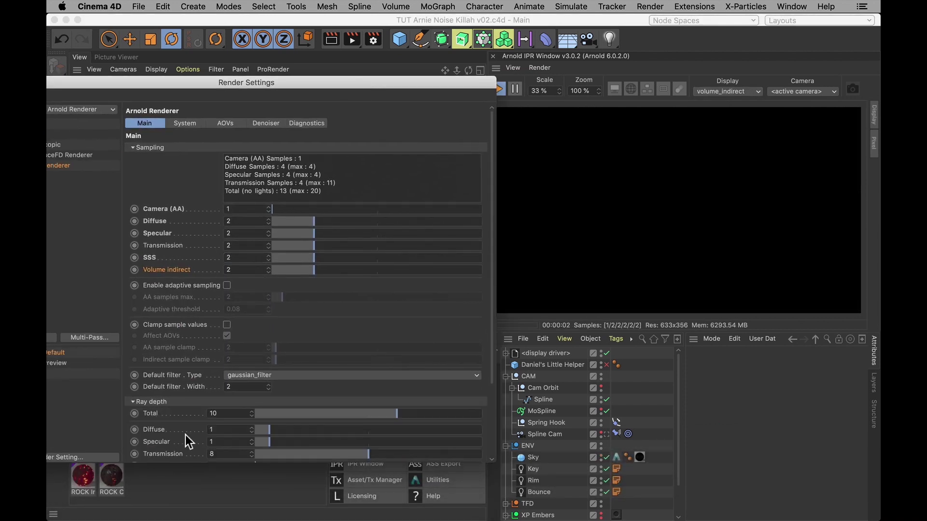
pyautogui.scroll(-3, 179, 410)
pyautogui.click(211, 396)
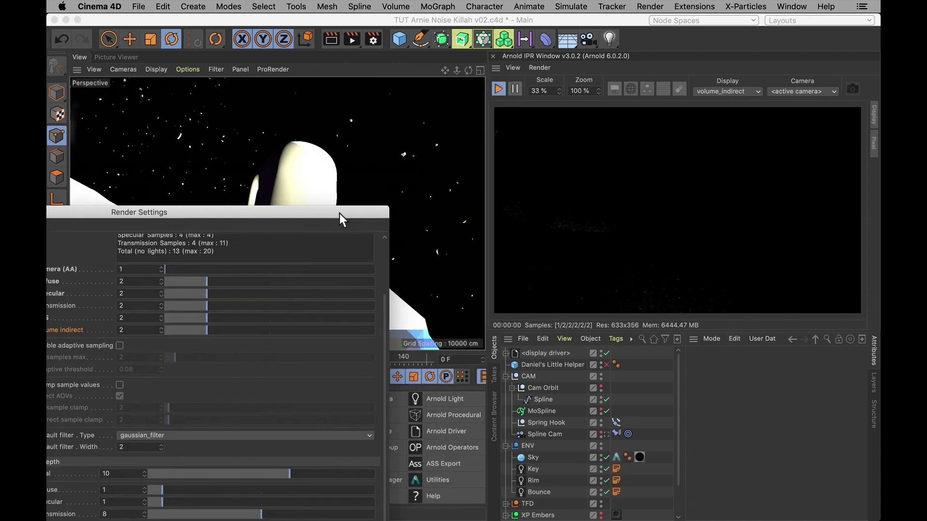
pyautogui.moveTo(340, 220); pyautogui.dragTo(378, 207)
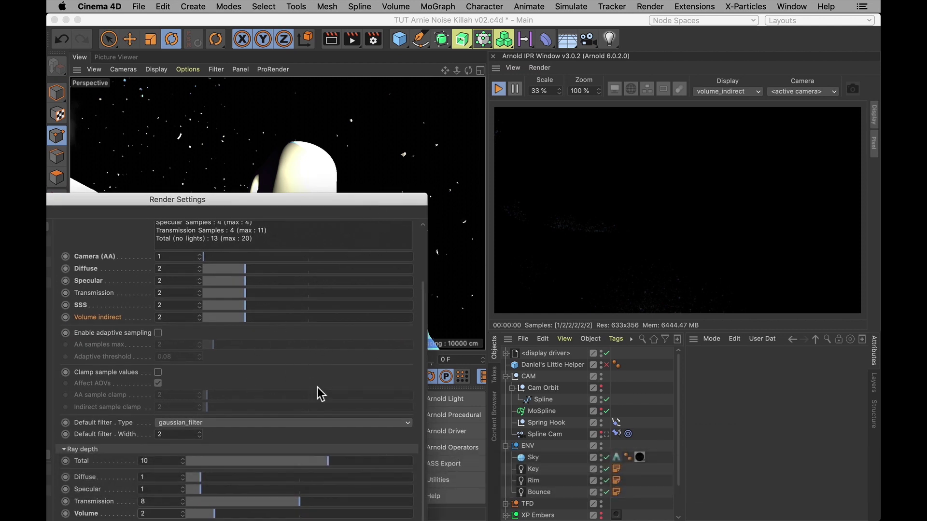
pyautogui.keyDown('alt'); pyautogui.moveTo(321, 393); pyautogui.dragTo(338, 251); pyautogui.keyUp('alt')
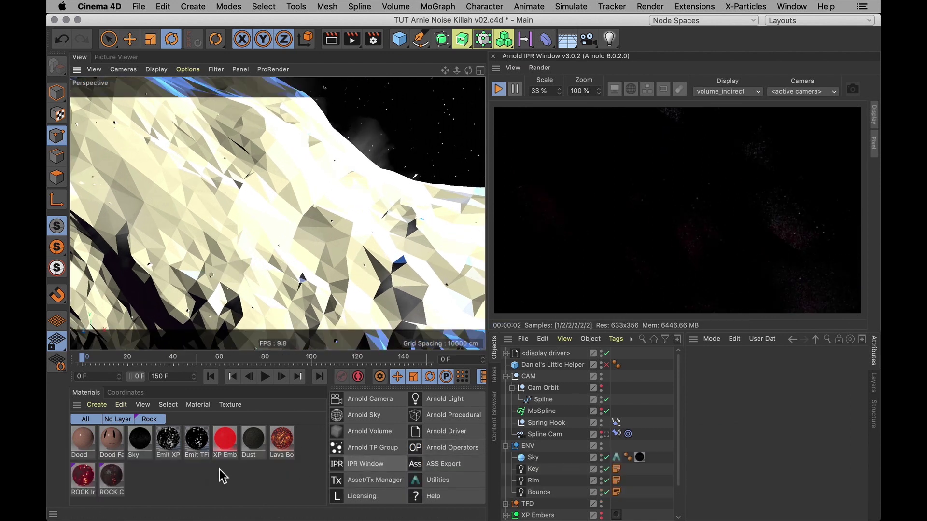
# - In the ROCK Cracked shader network, set the surface Emission Weight to 12.5 and close the editors
pyautogui.doubleClick(108, 480)
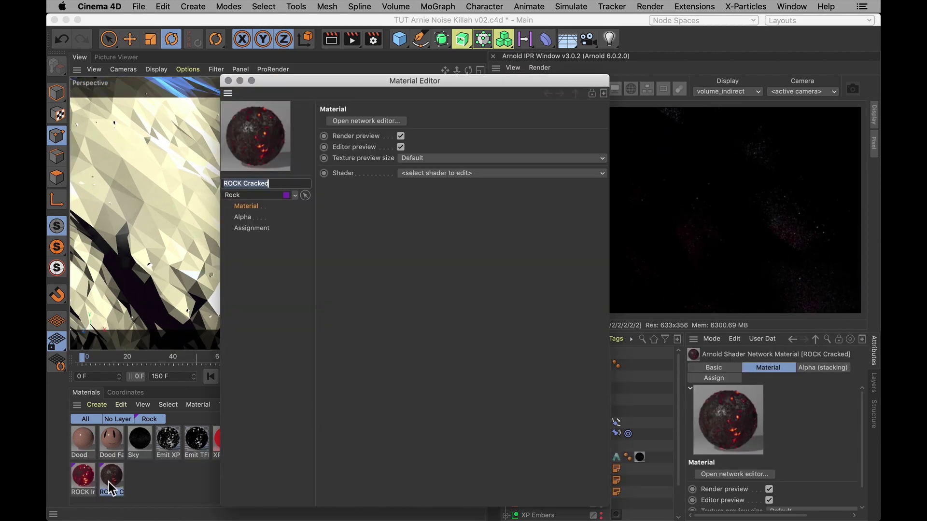
pyautogui.click(365, 121)
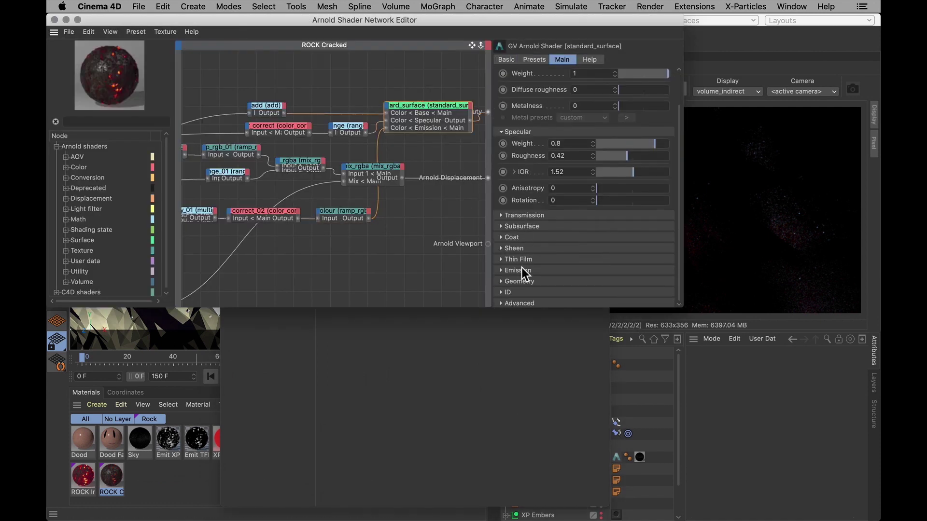
pyautogui.click(519, 270)
pyautogui.press('Left')
pyautogui.press('Left')
pyautogui.press('BackSpace')
pyautogui.press('Right')
pyautogui.write('.')
pyautogui.press('Return')
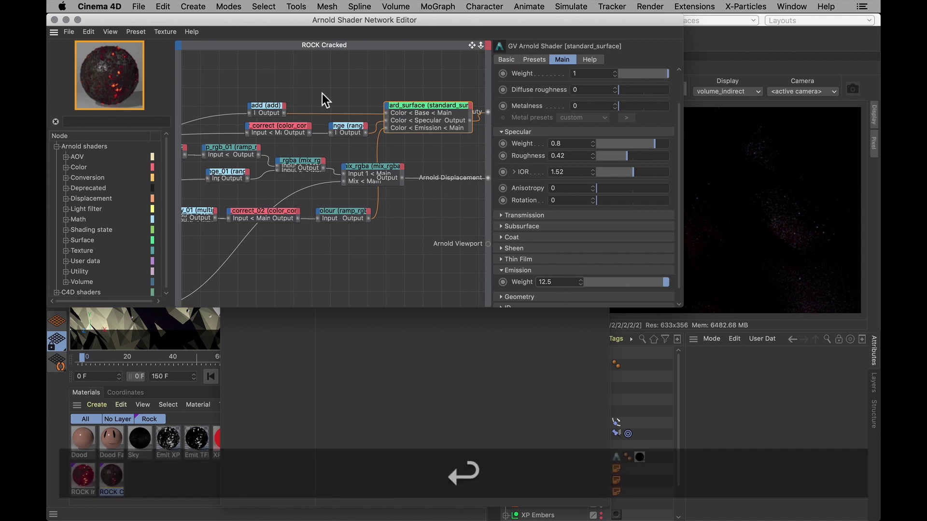
pyautogui.click(54, 20)
pyautogui.click(229, 81)
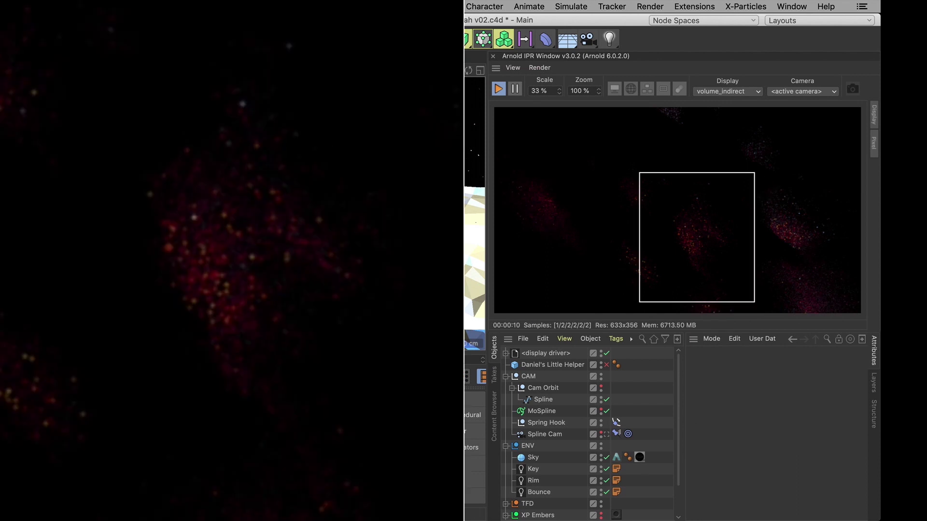
# - Raise Volume indirect samples to 16 in Render Settings and show the beauty pass in the IPR
pyautogui.click(373, 38)
pyautogui.moveTo(787, 43); pyautogui.dragTo(267, 86)
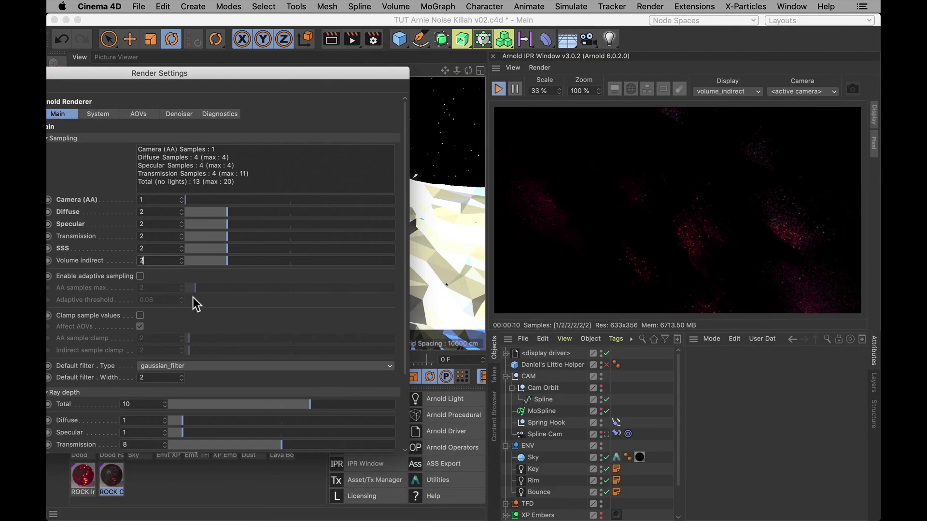
pyautogui.press('Up')
pyautogui.press('Up')
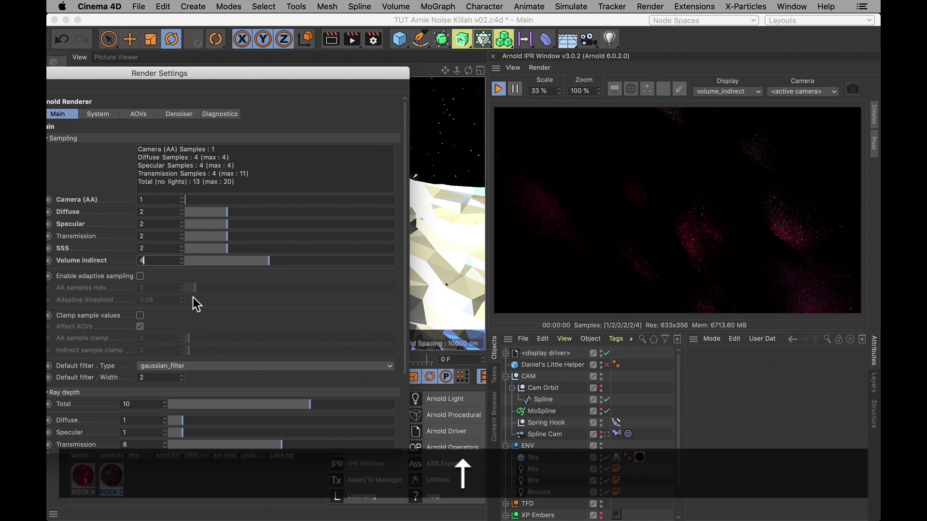
pyautogui.press('Up')
pyautogui.press('Up')
pyautogui.press('Up')
pyautogui.press('Up')
pyautogui.press('Up')
pyautogui.press('Up')
pyautogui.press('Up')
pyautogui.press('Up')
pyautogui.press('Up')
pyautogui.press('Up')
pyautogui.press('Up')
pyautogui.press('Up')
pyautogui.press('Return')
pyautogui.click(727, 92)
pyautogui.click(726, 103)
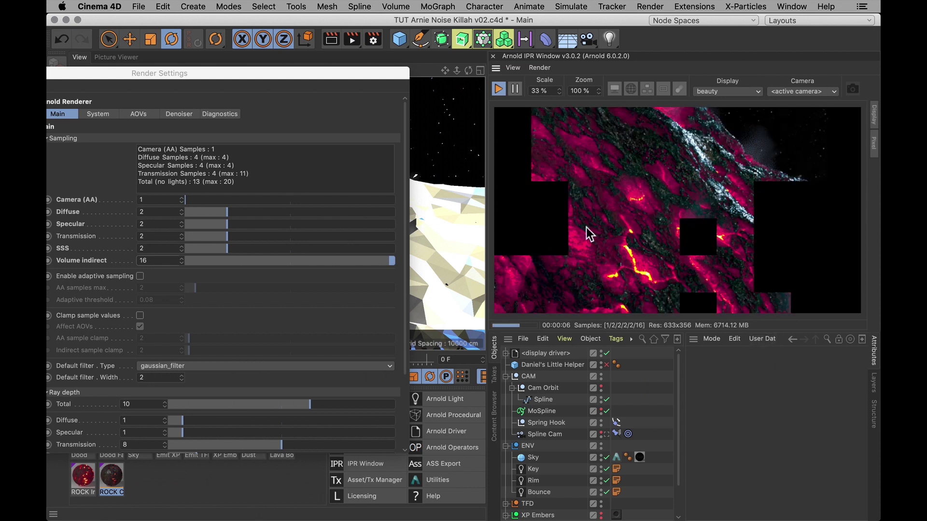
# - Change the ROCK Cracked Emission Weight from 12.5 back to 1.25 and close the shader network editor
pyautogui.doubleClick(111, 477)
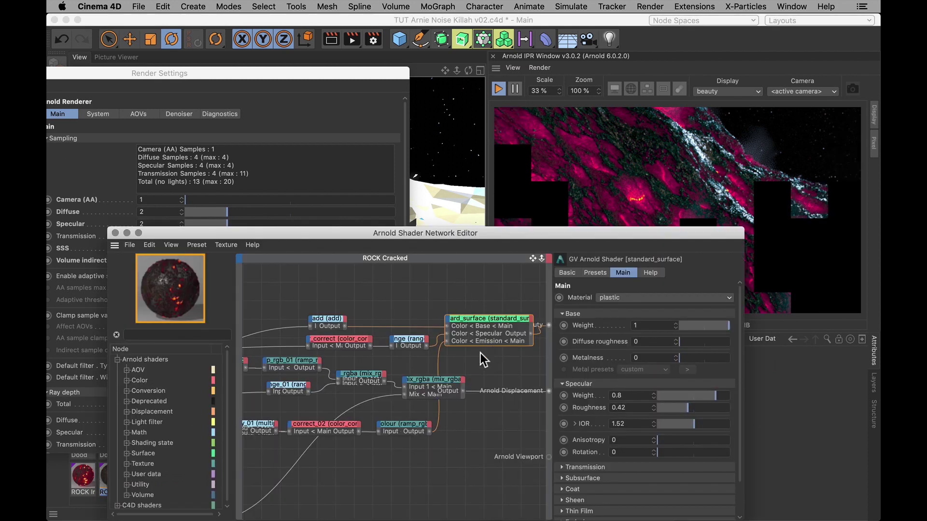
pyautogui.scroll(-3, 623, 421)
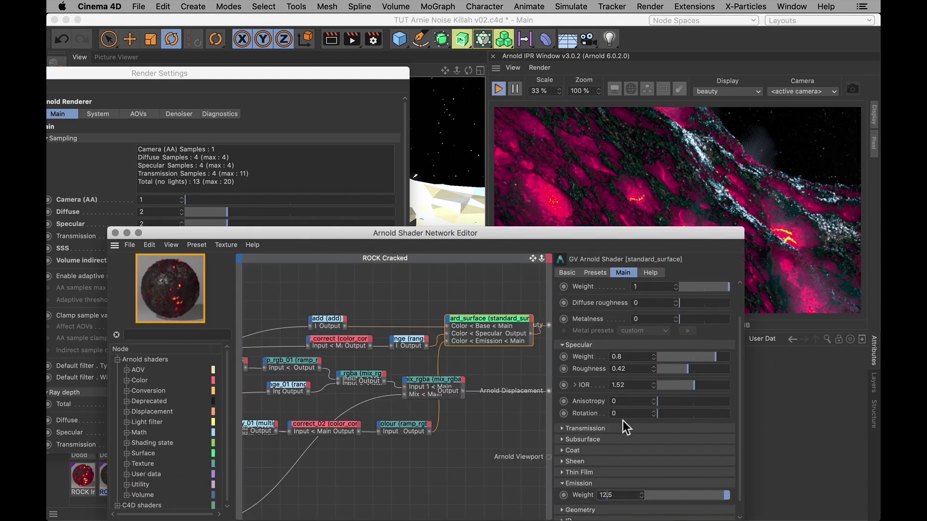
pyautogui.press('BackSpace')
pyautogui.press('Left')
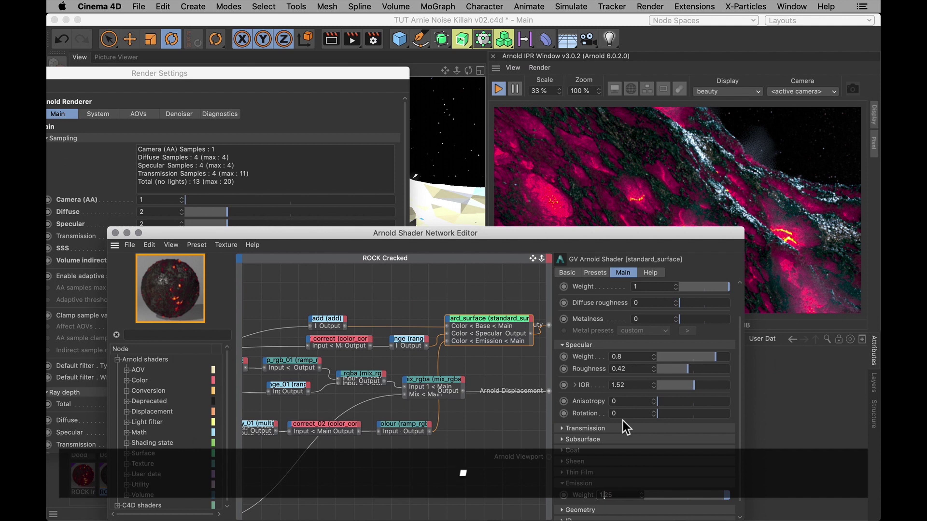
pyautogui.write('.')
pyautogui.press('Return')
pyautogui.click(115, 233)
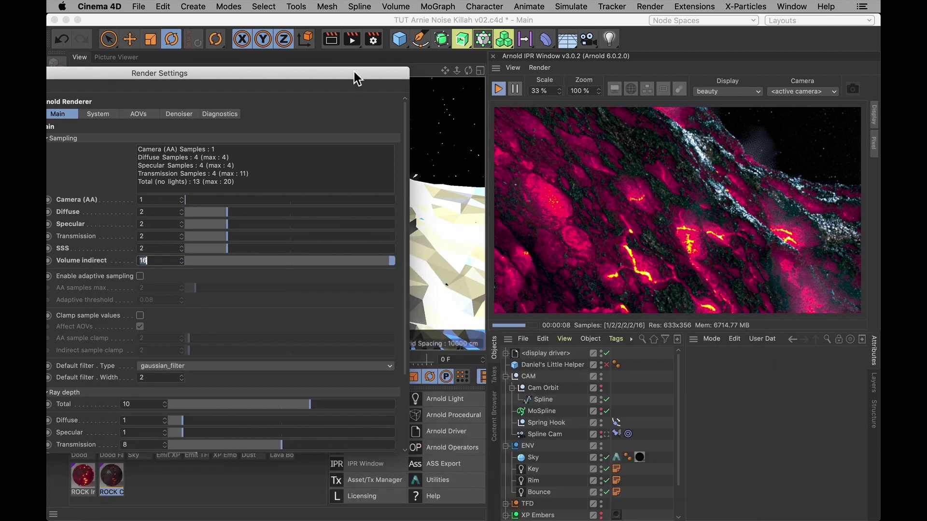
pyautogui.moveTo(357, 78); pyautogui.dragTo(389, 156)
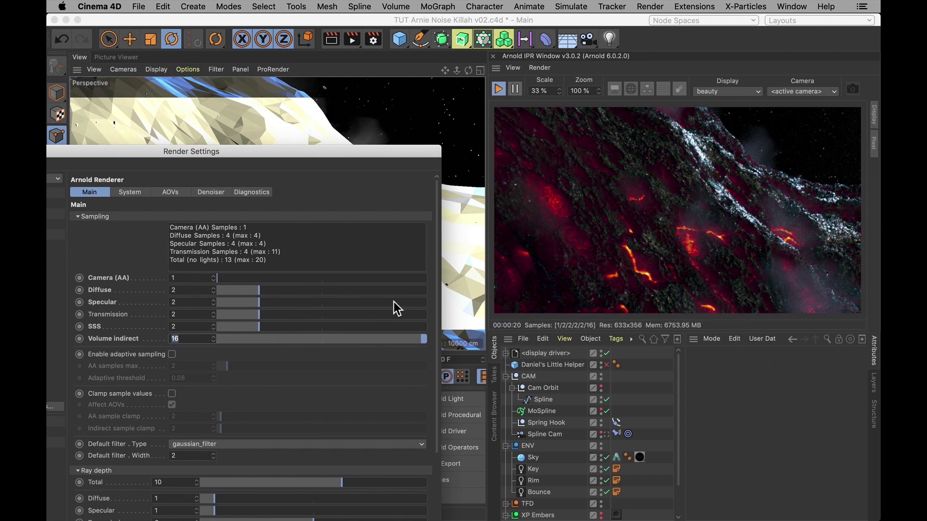
# - Set Arnold's Volume indirect samples back to 2
pyautogui.write('2')
pyautogui.scroll(-5, 268, 355)
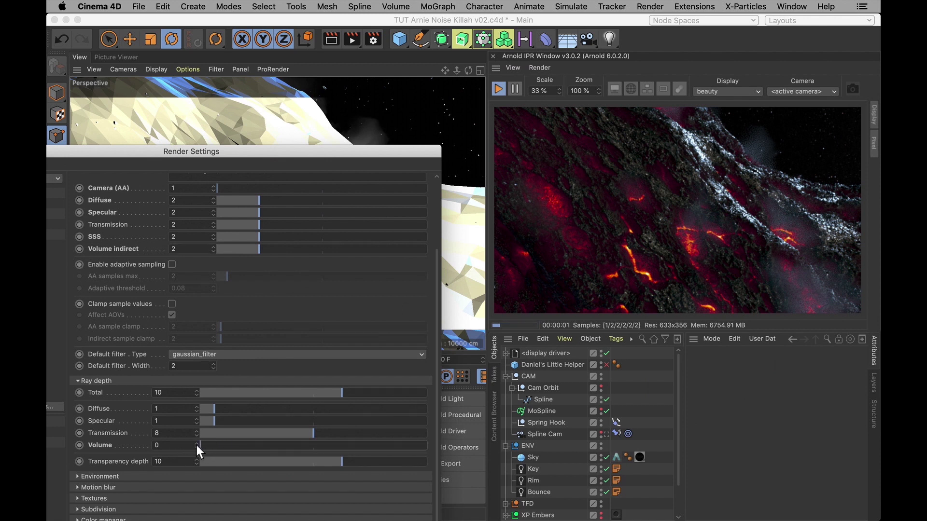
pyautogui.moveTo(364, 151); pyautogui.dragTo(435, 175)
pyautogui.scroll(5, 436, 205)
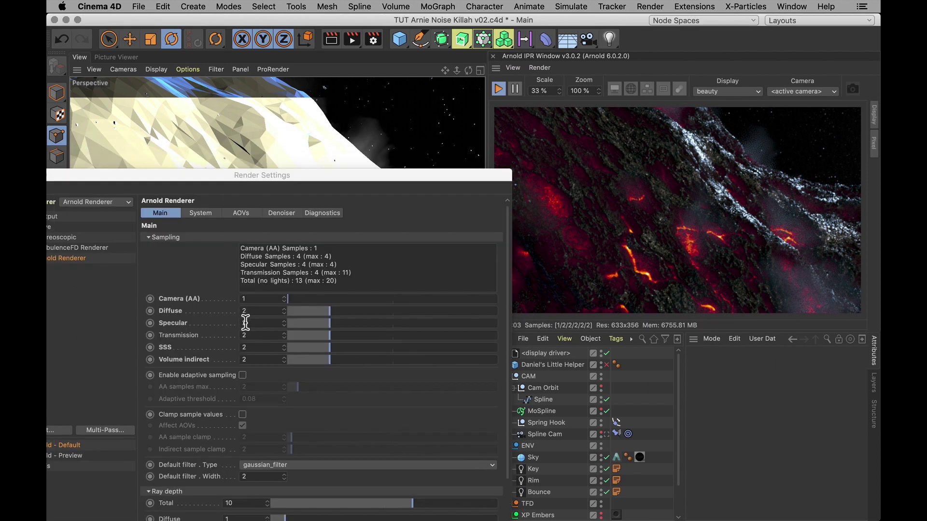
# - Set Diffuse and Specular samples to 10 and SSS samples to 14
pyautogui.doubleClick(251, 310)
pyautogui.write('10')
pyautogui.press('Tab')
pyautogui.write('10')
pyautogui.press('Tab')
pyautogui.press('Tab')
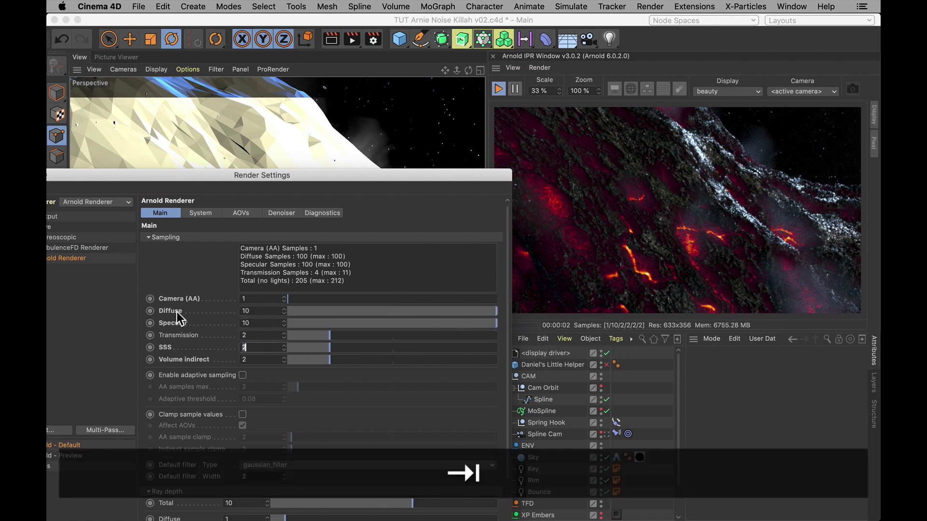
pyautogui.write('14')
pyautogui.press('Return')
# - Select the Key light and check the Diffuse sample total of 100
pyautogui.click(532, 468)
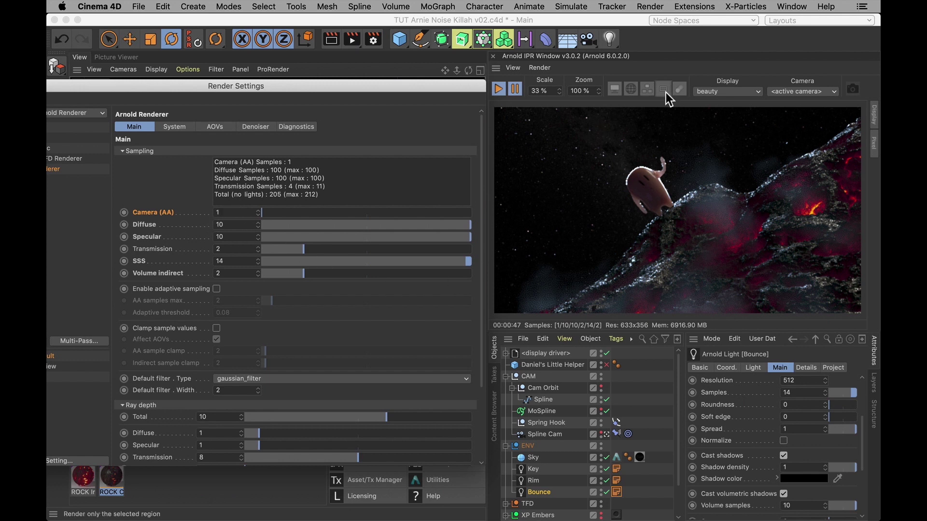
pyautogui.moveTo(416, 86)
pyautogui.mouseDown()
pyautogui.moveTo(450, 78)
pyautogui.moveTo(426, 89)
pyautogui.mouseUp()
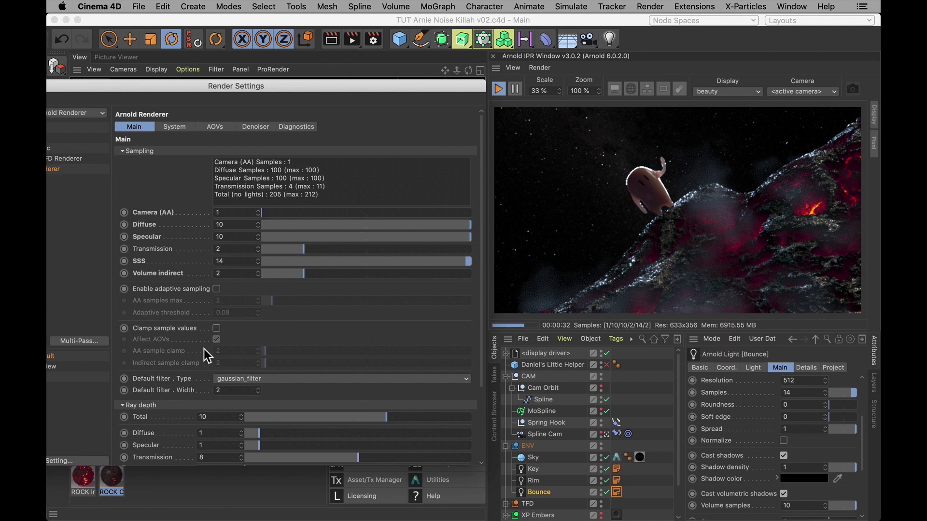
pyautogui.doubleClick(276, 170)
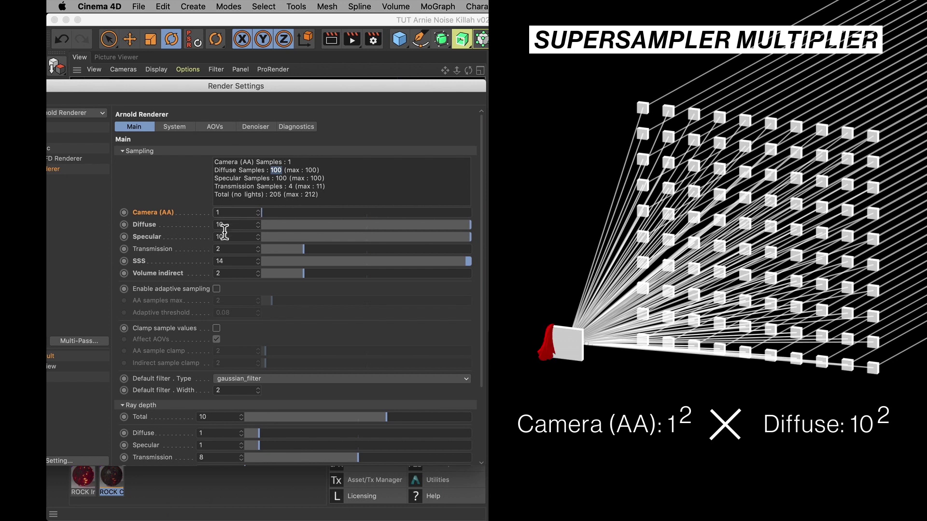
pyautogui.write('3')
pyautogui.press('Tab')
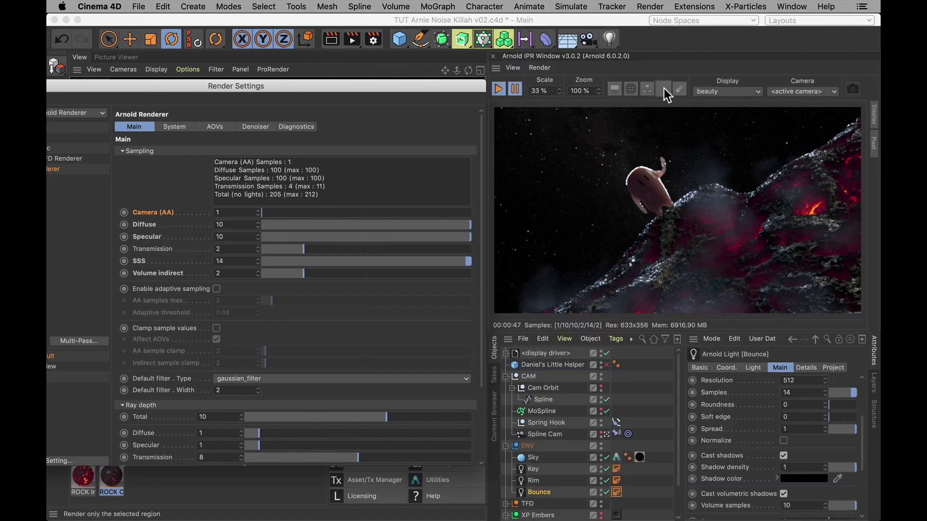
# - Limit the IPR render to a region on the creature's head and set Camera (AA) samples to 2
pyautogui.click(664, 89)
pyautogui.moveTo(599, 213); pyautogui.dragTo(652, 166)
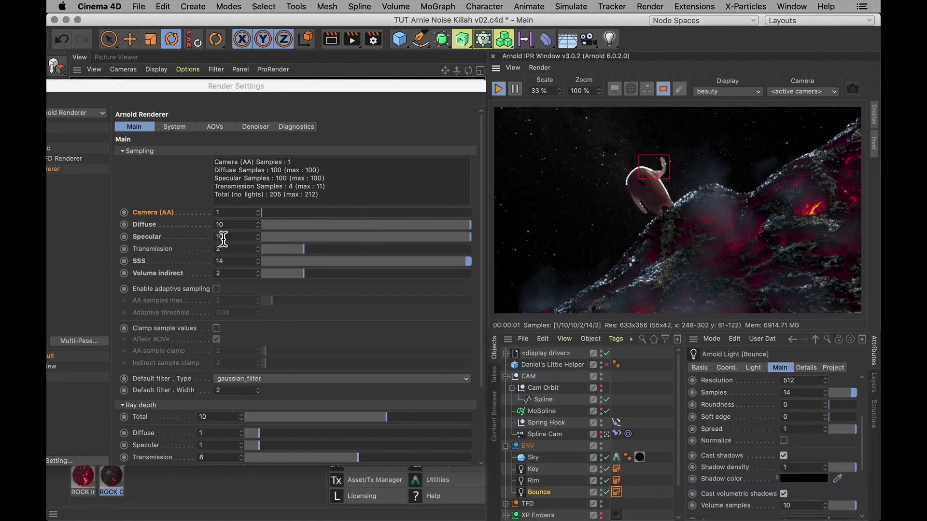
pyautogui.click(231, 211)
pyautogui.write('2')
pyautogui.press('Return')
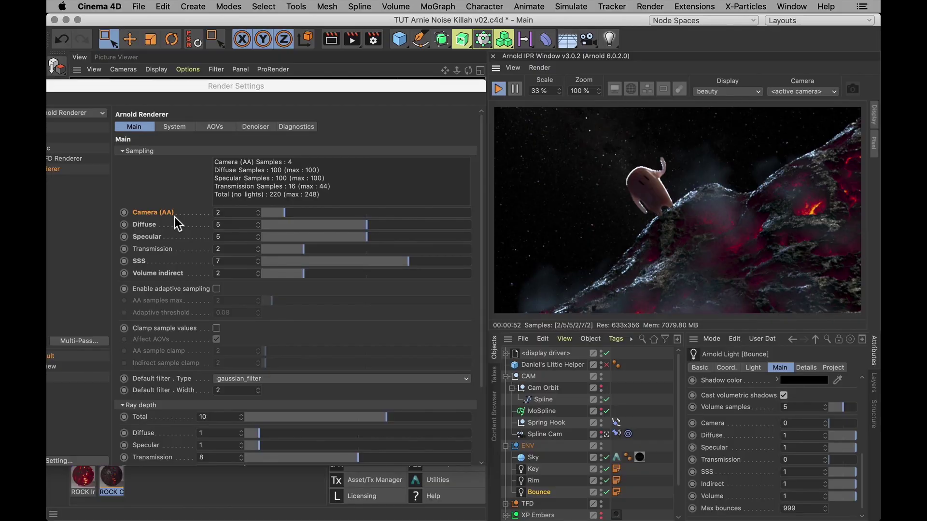
# - Raise Arnold Camera (AA) samples from 2 to 3
pyautogui.click(217, 213)
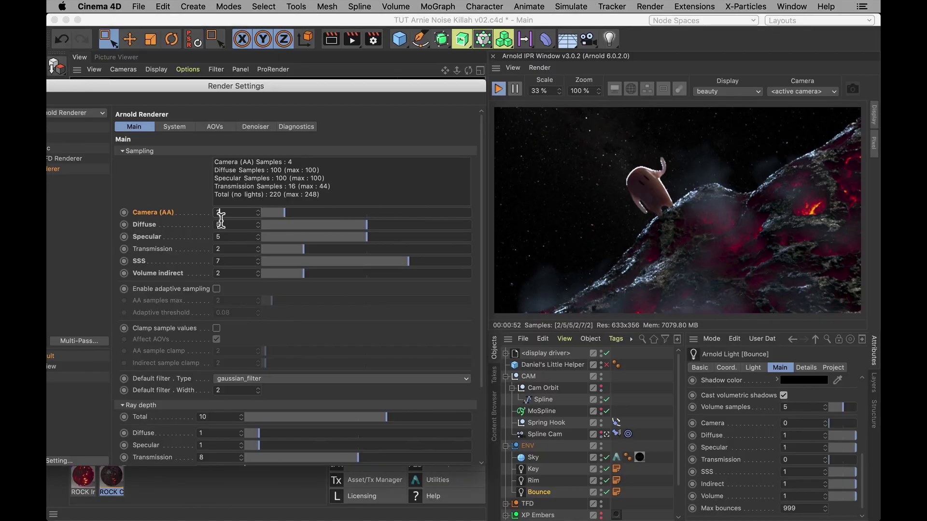
pyautogui.press('Up')
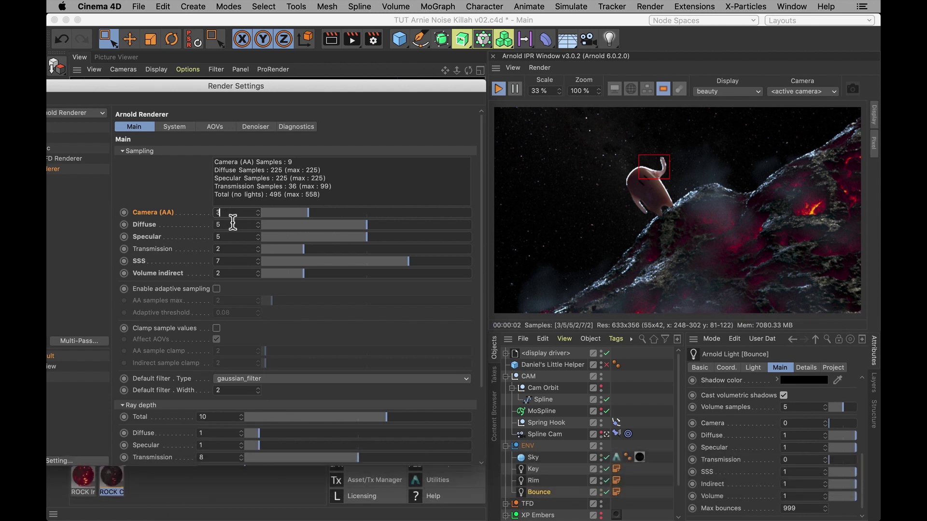
pyautogui.click(241, 225)
pyautogui.moveTo(341, 193); pyautogui.dragTo(252, 170)
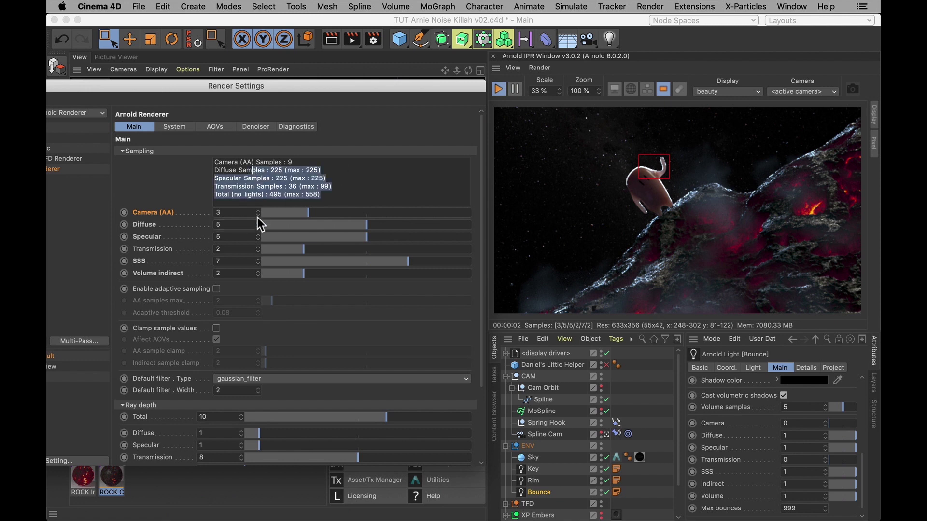
pyautogui.click(234, 195)
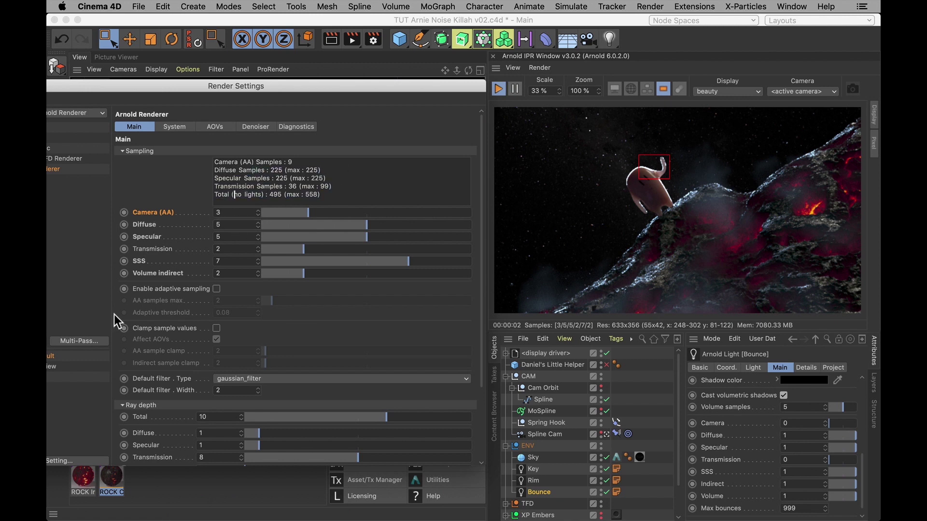
# - Lower the Diffuse and Specular samples from 5 to 3 each
pyautogui.click(229, 225)
pyautogui.press('Down')
pyautogui.press('Return')
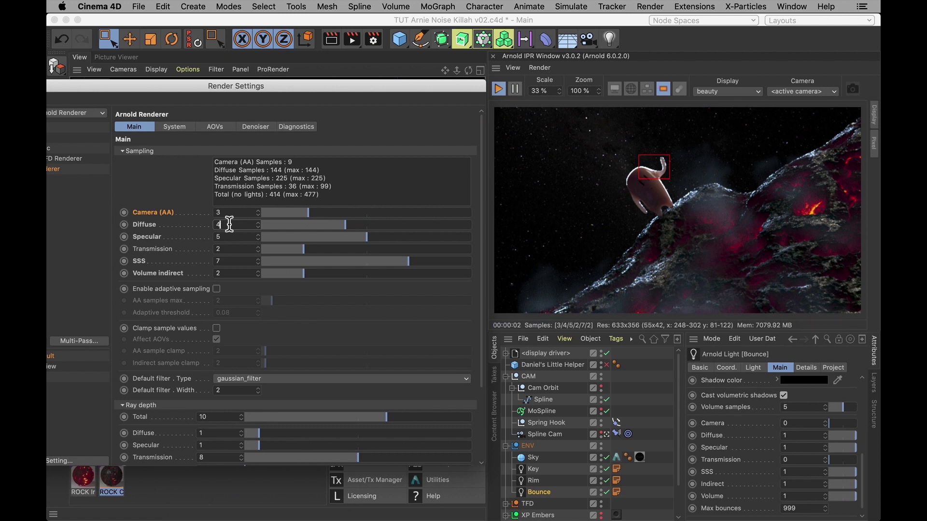
pyautogui.press('Down')
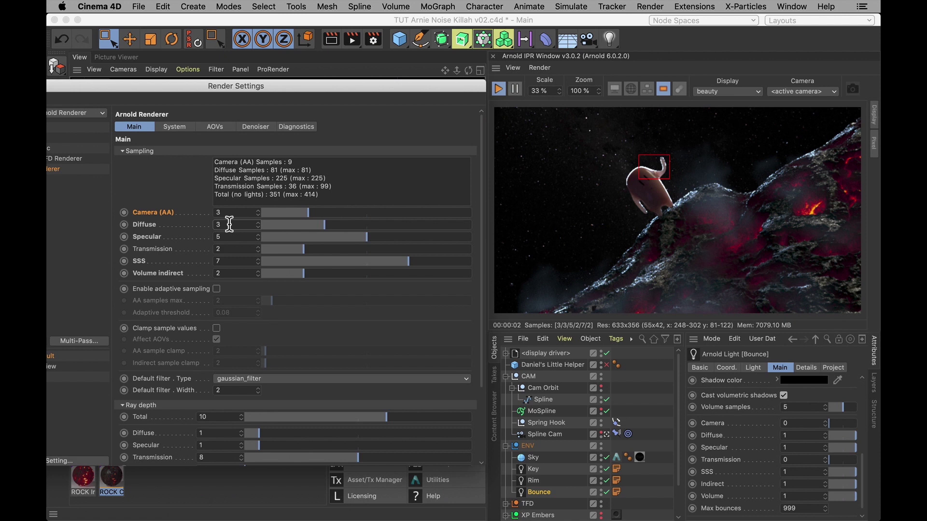
pyautogui.press('Tab')
pyautogui.press('Down')
pyautogui.press('Down')
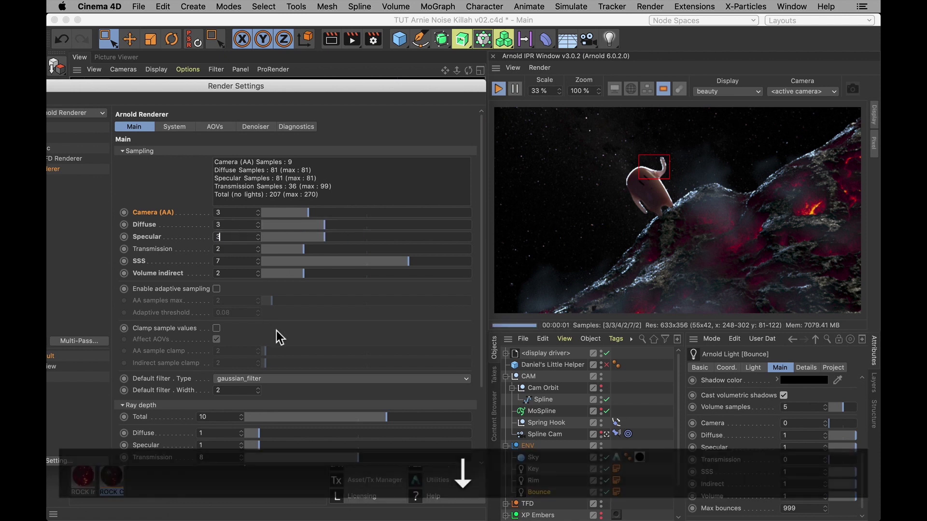
pyautogui.click(228, 261)
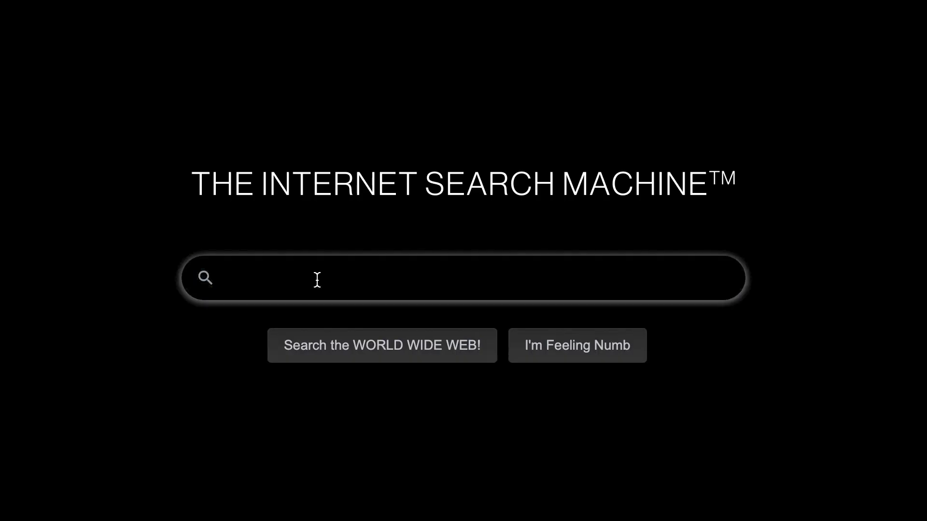
# - Search the web for 'equation solver please mister internet search machine, thank'
pyautogui.click(317, 279)
pyautogui.write('equation solver please m')
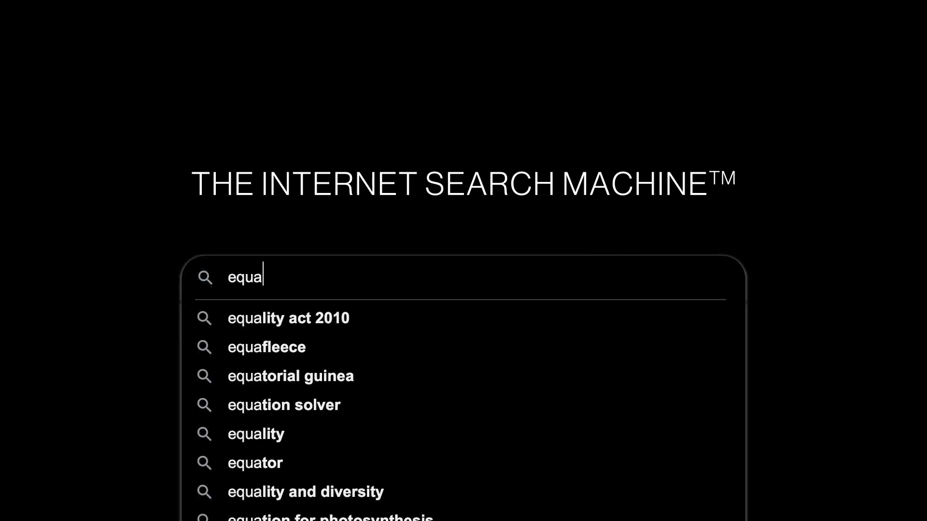
pyautogui.write('ister internet search machine')
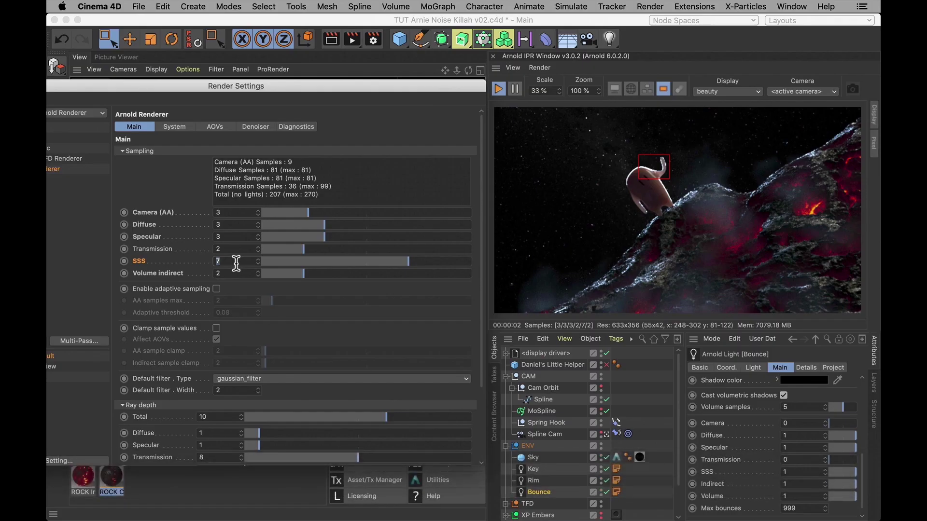
# - Set Arnold SSS samples to 5 and the Key light's Samples to 7
pyautogui.write('5')
pyautogui.press('Return')
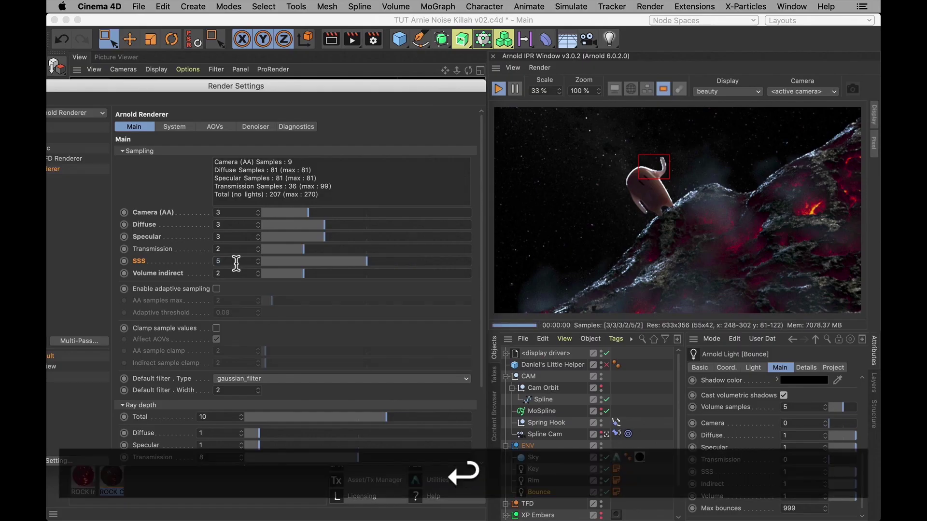
pyautogui.click(535, 470)
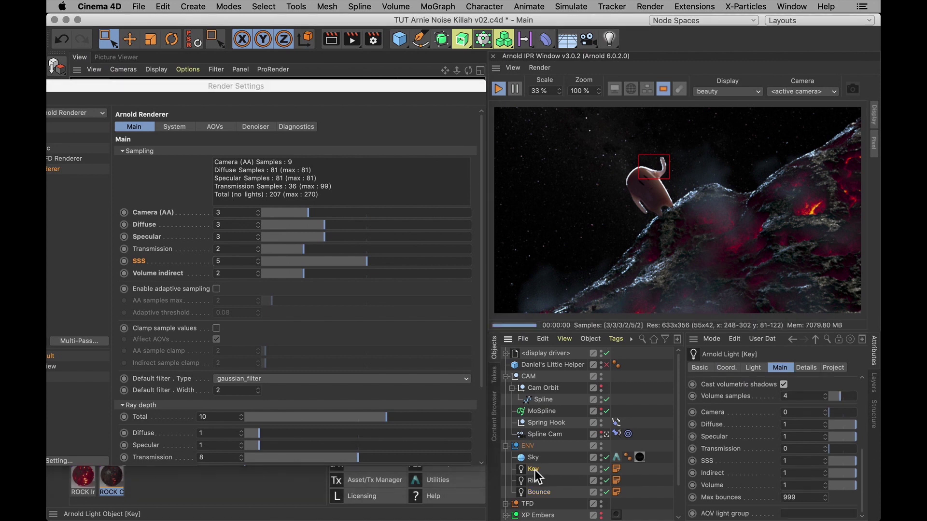
pyautogui.scroll(2, 754, 447)
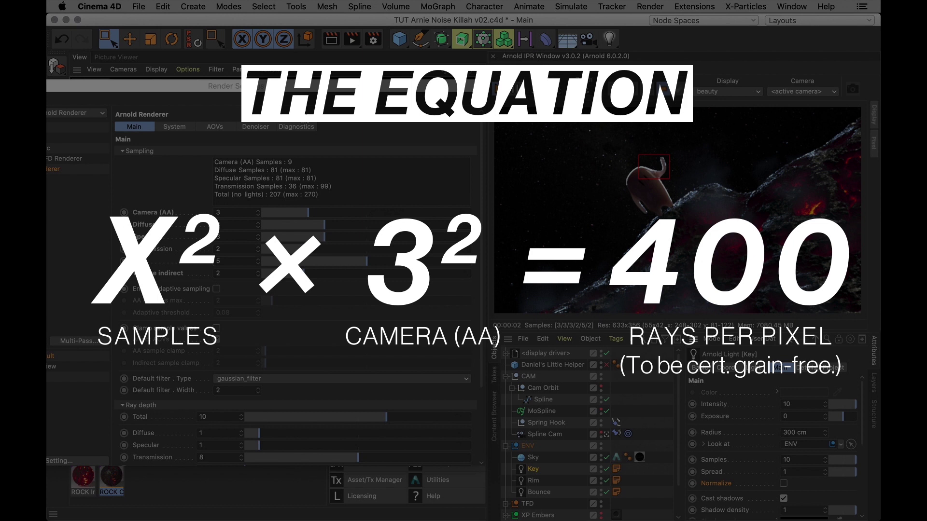
pyautogui.press('alt')
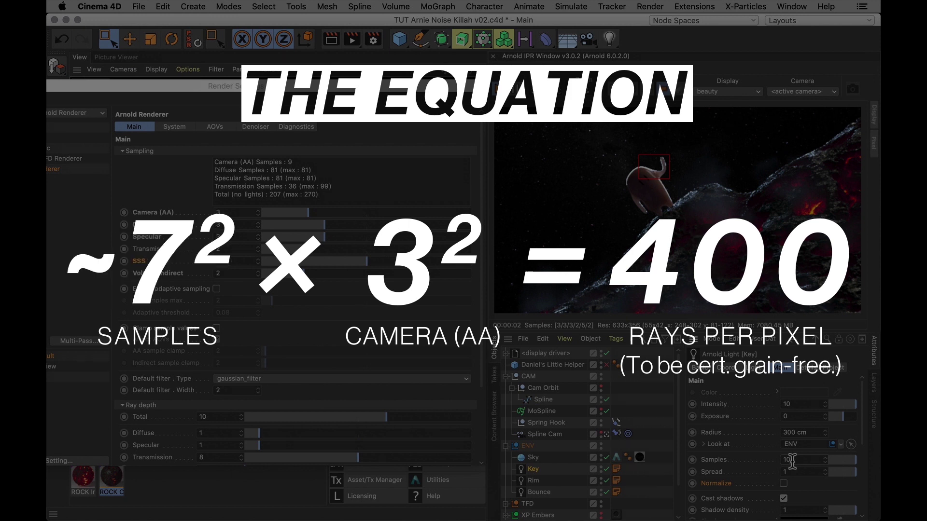
pyautogui.press('BackSpace')
pyautogui.press('BackSpace')
pyautogui.write('7')
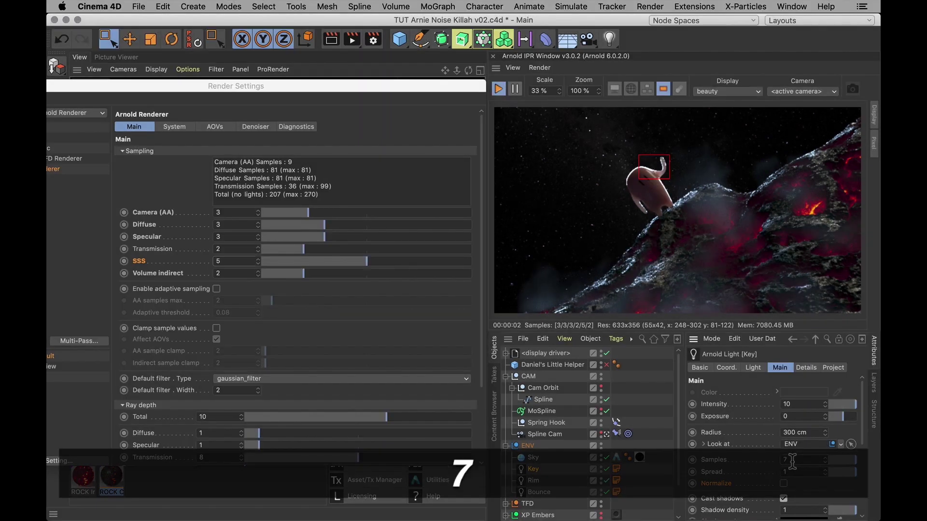
pyautogui.press('Return')
pyautogui.scroll(-5, 752, 471)
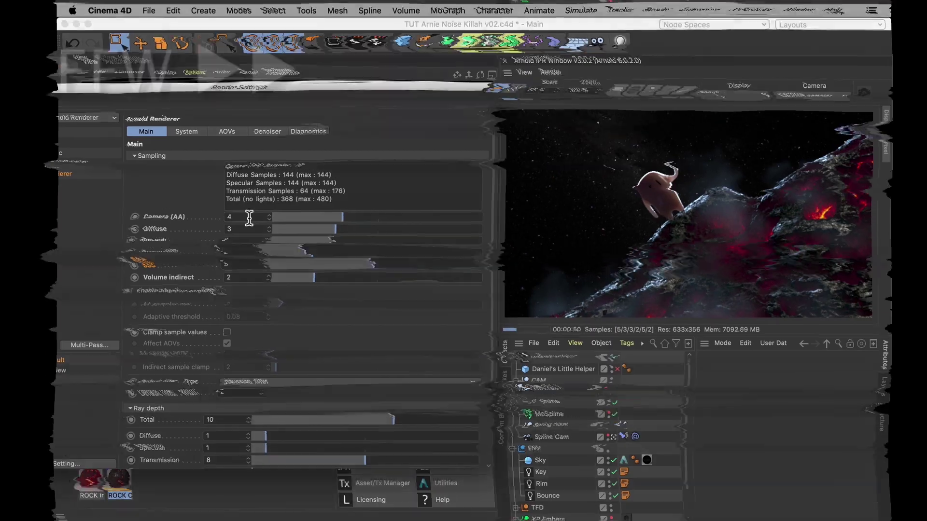
# - Adjust Arnold sampling to Camera (AA) 4 and SSS 4
pyautogui.click(539, 492)
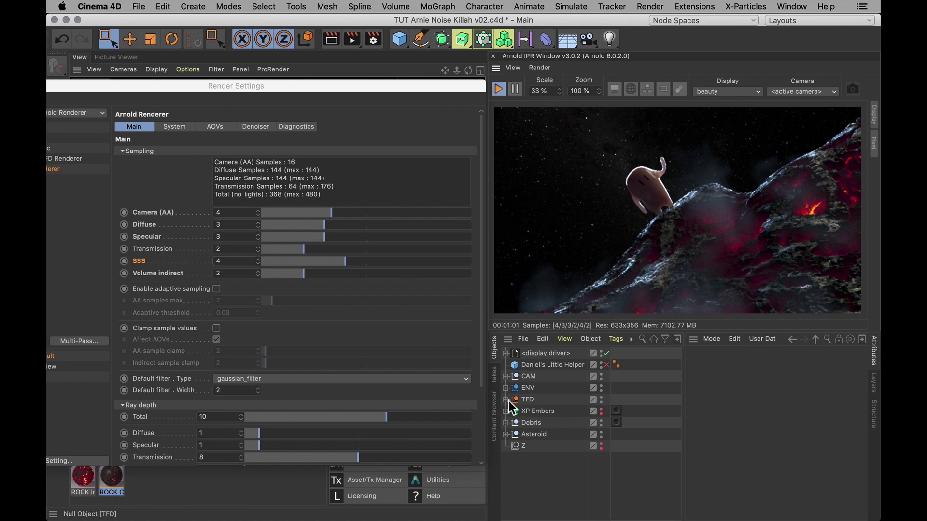
# - Select the Bounce light in the ENV group and exclude the TFD object from its illumination
pyautogui.click(505, 388)
pyautogui.click(546, 411)
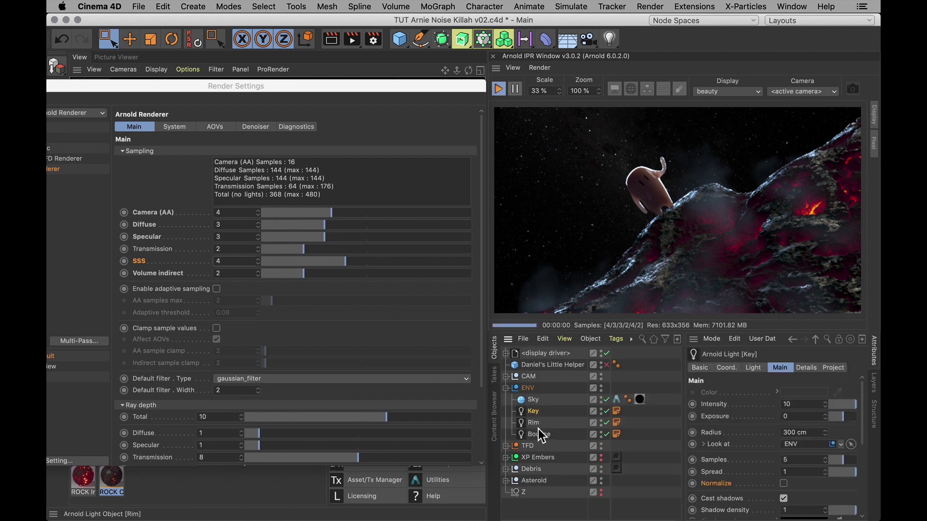
pyautogui.click(540, 434)
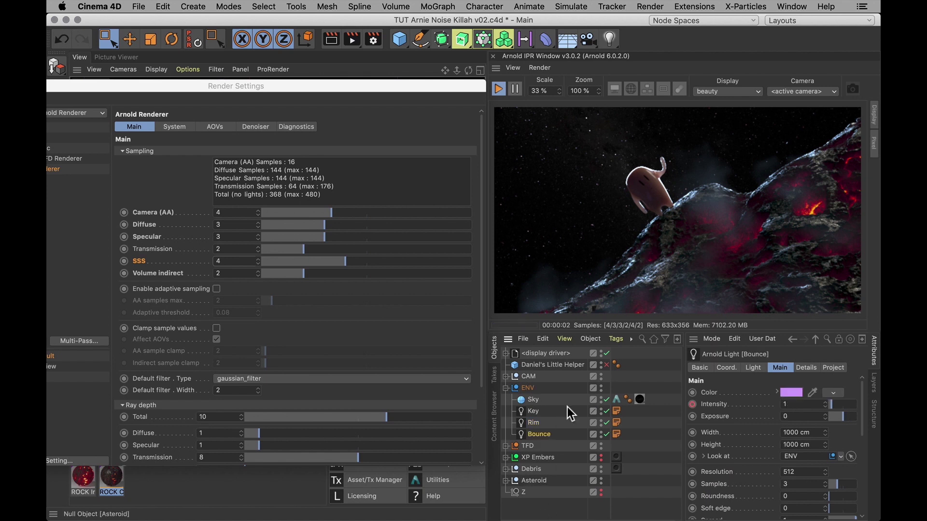
pyautogui.moveTo(85, 91); pyautogui.dragTo(190, 149)
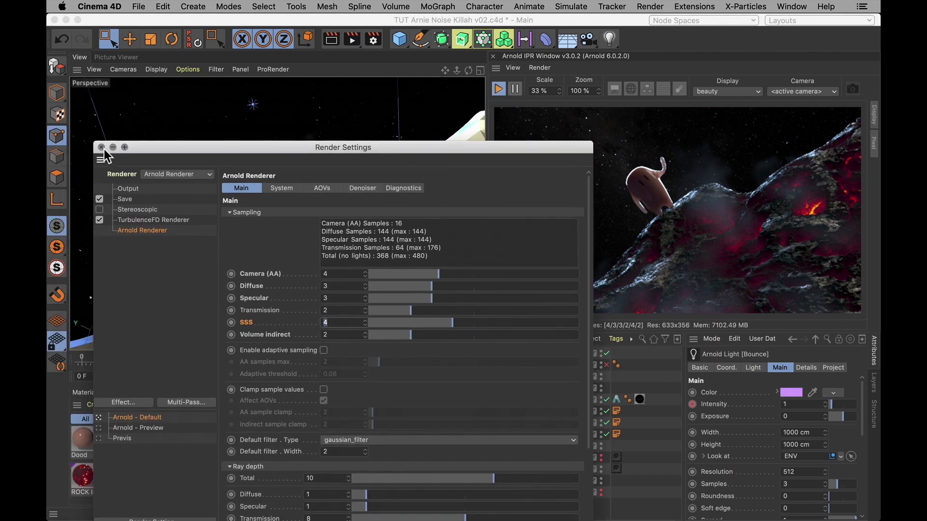
pyautogui.click(101, 148)
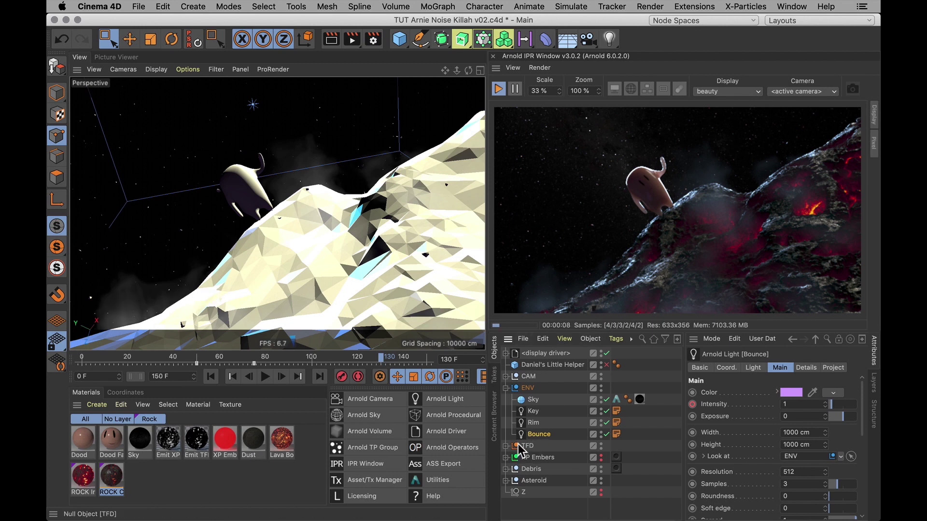
pyautogui.click(834, 368)
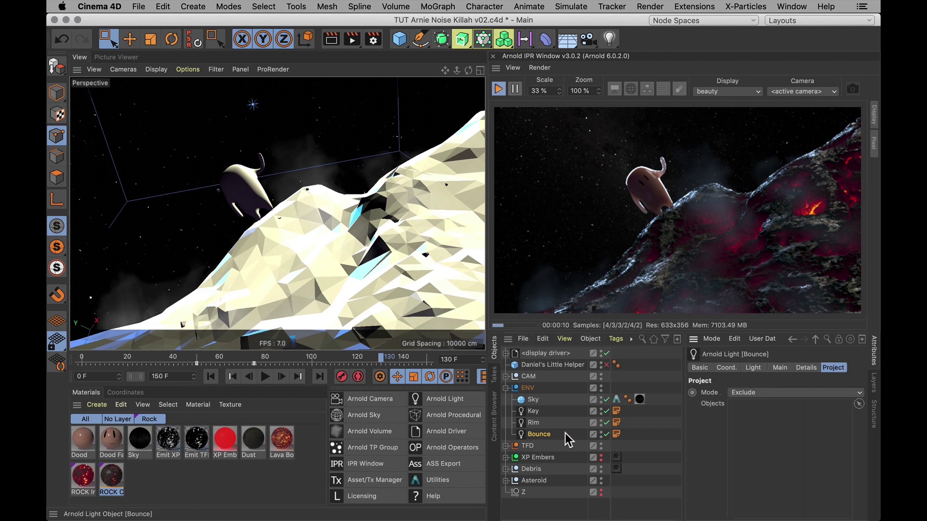
pyautogui.moveTo(529, 445); pyautogui.dragTo(766, 424)
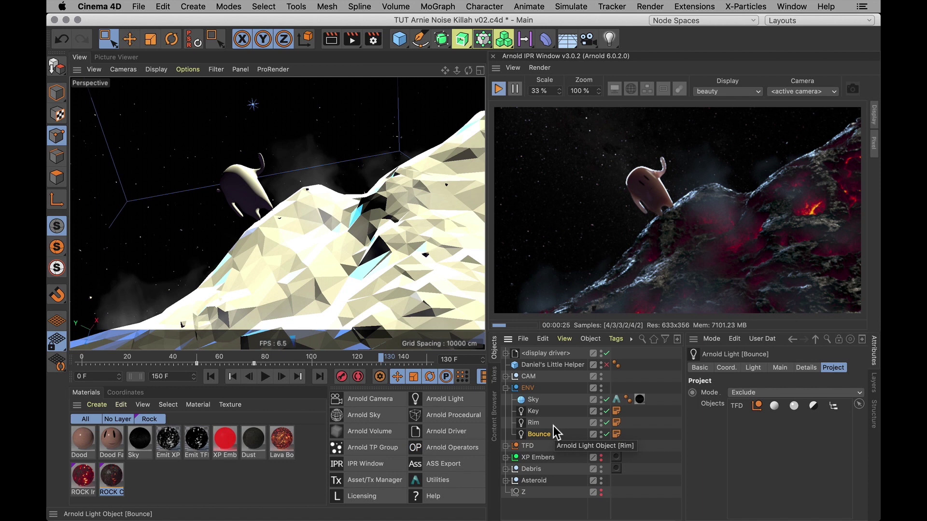
# - Select the Key light and review its main light settings
pyautogui.click(533, 411)
pyautogui.click(760, 369)
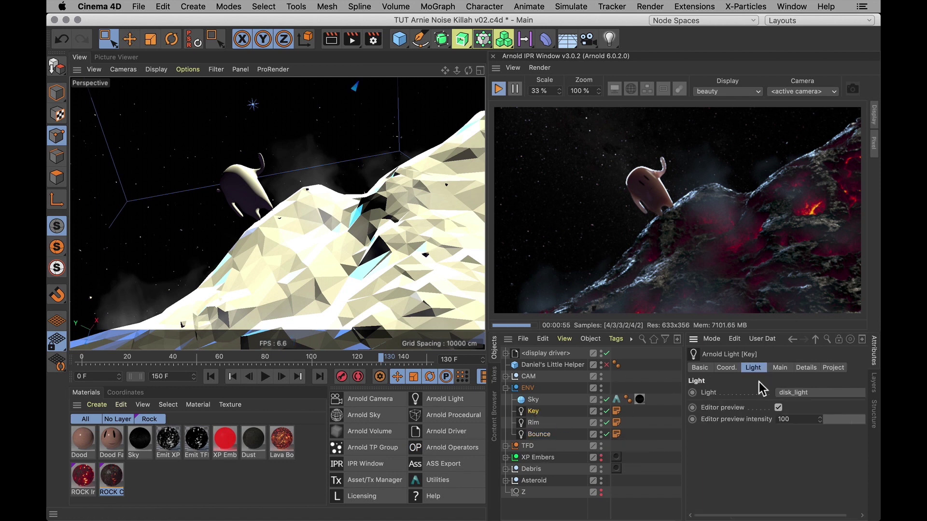
pyautogui.click(775, 368)
pyautogui.scroll(-3, 778, 479)
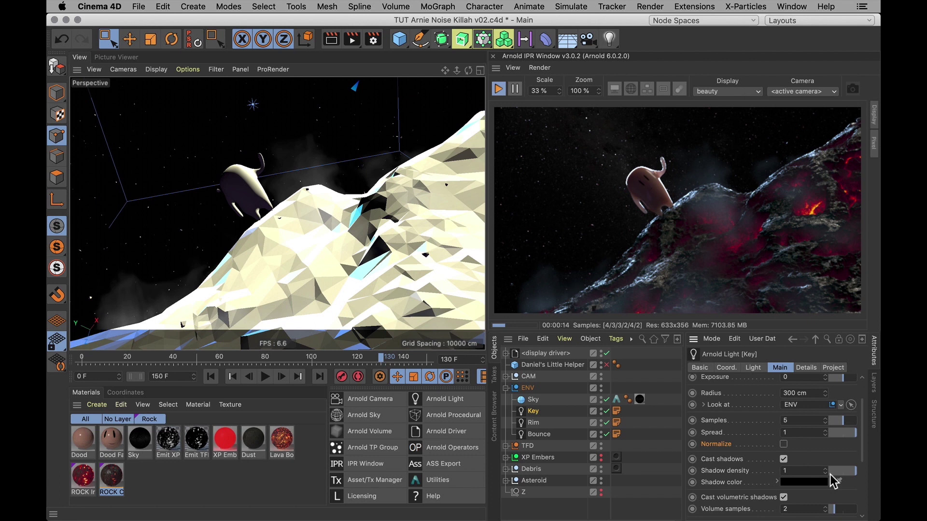
# - Reopen Render Settings beside the IPR preview and select the Camera (AA) parameter
pyautogui.click(368, 43)
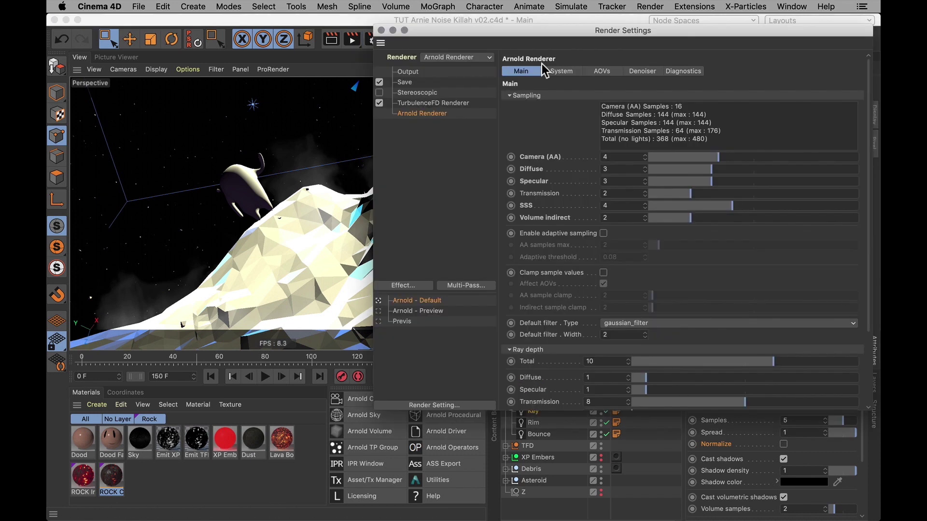
pyautogui.moveTo(645, 29); pyautogui.dragTo(285, 46)
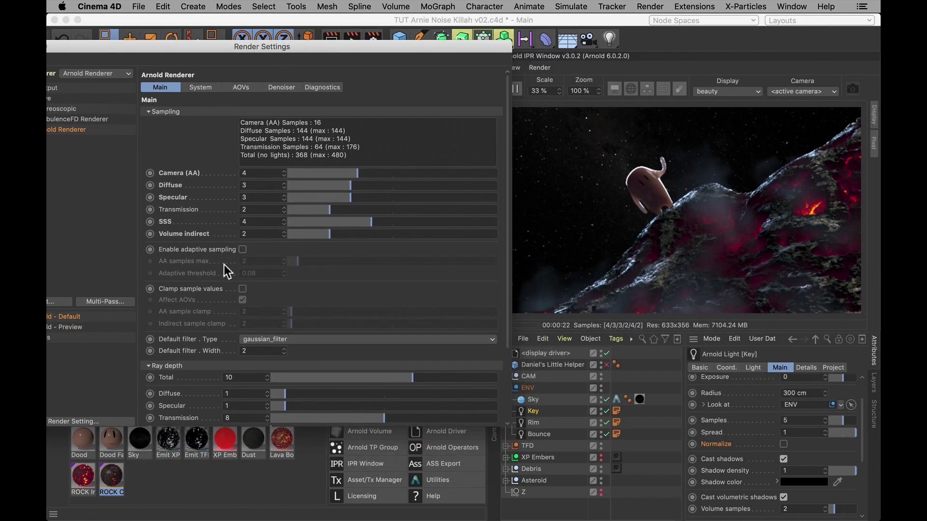
pyautogui.click(220, 170)
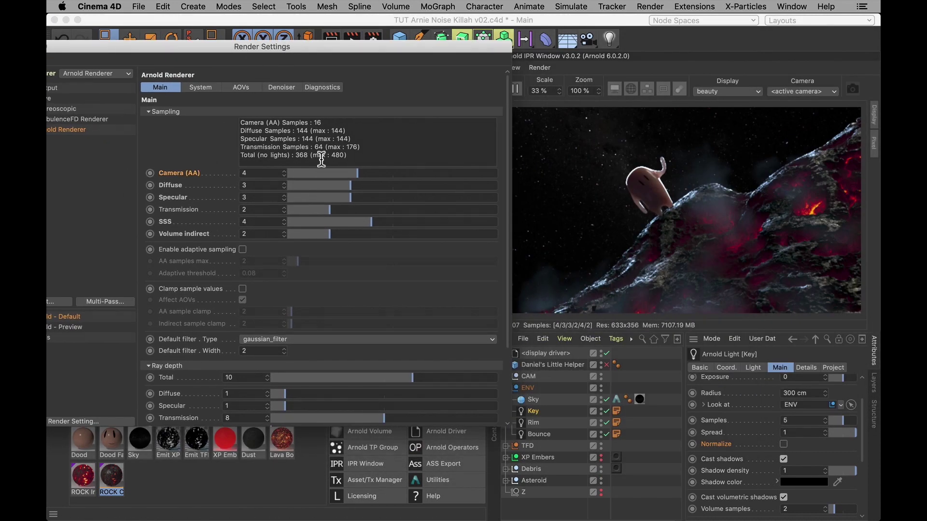